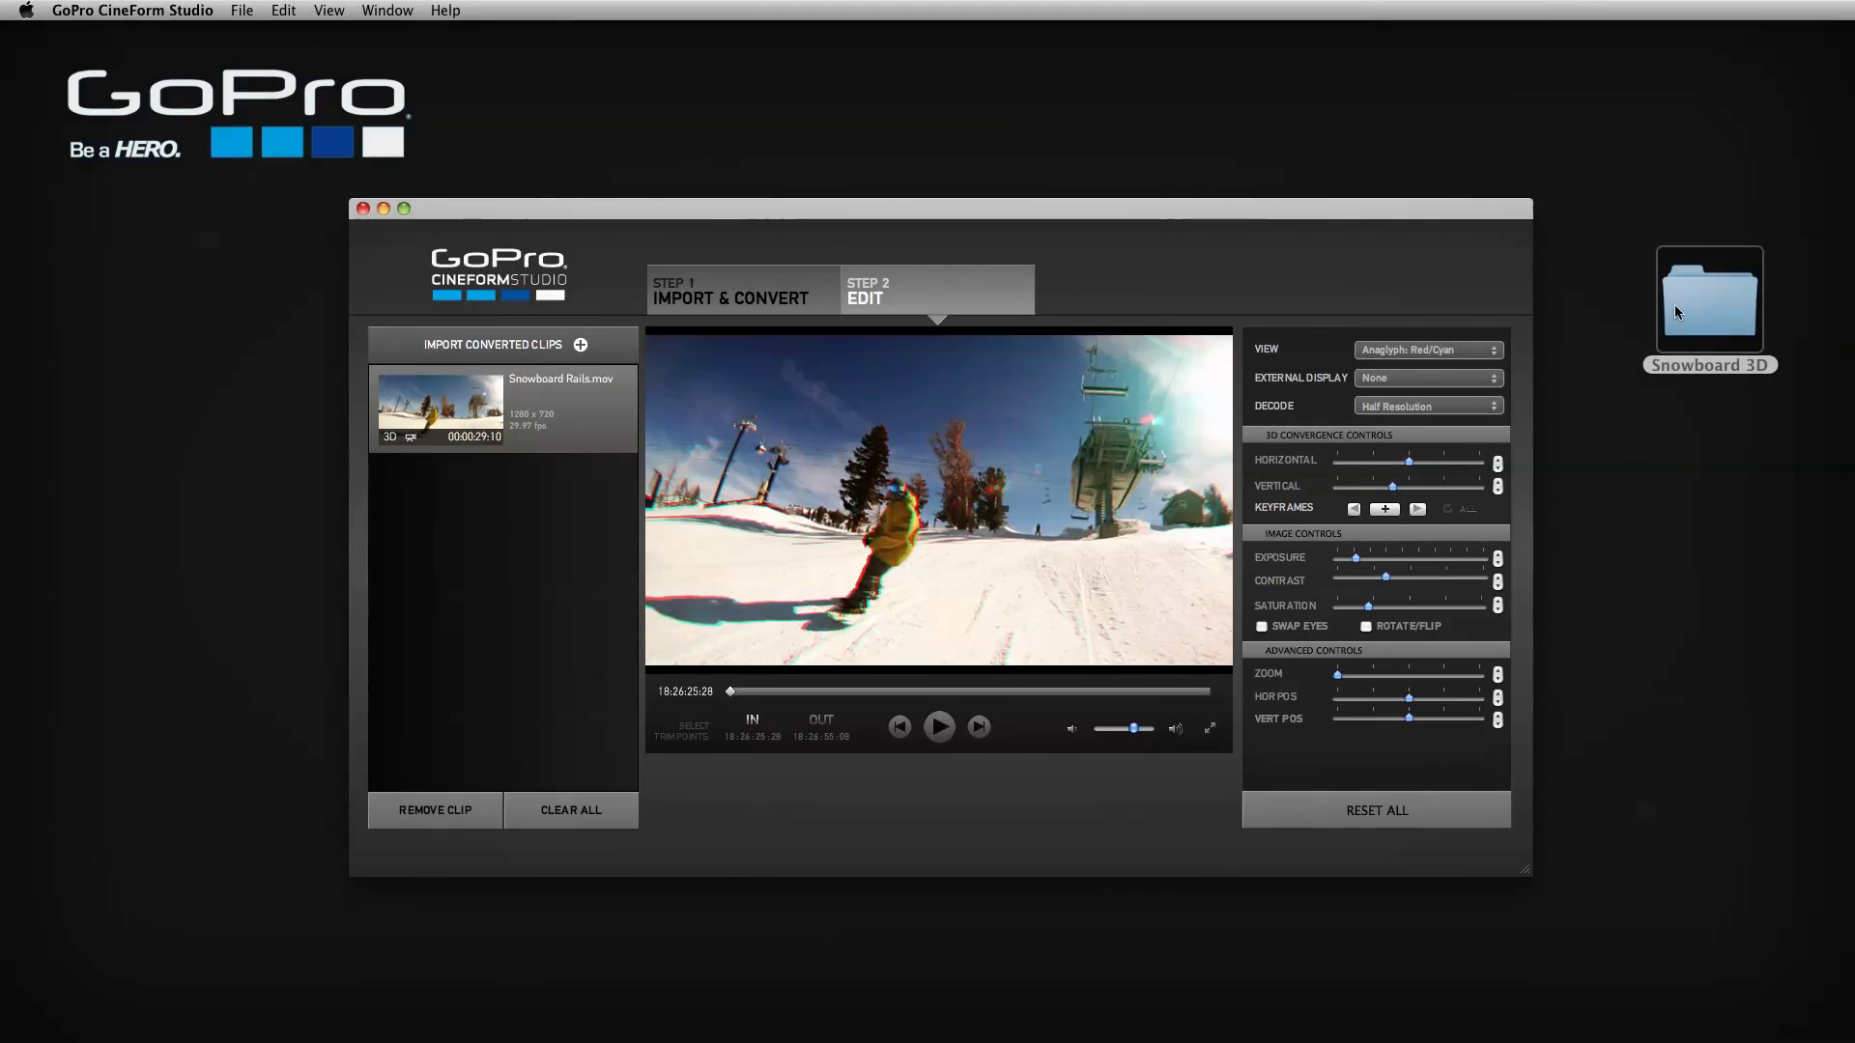
- Open Snowboard Rails.mov from Snowboard 3D > Clips and play it briefly
double_click(1685, 305)
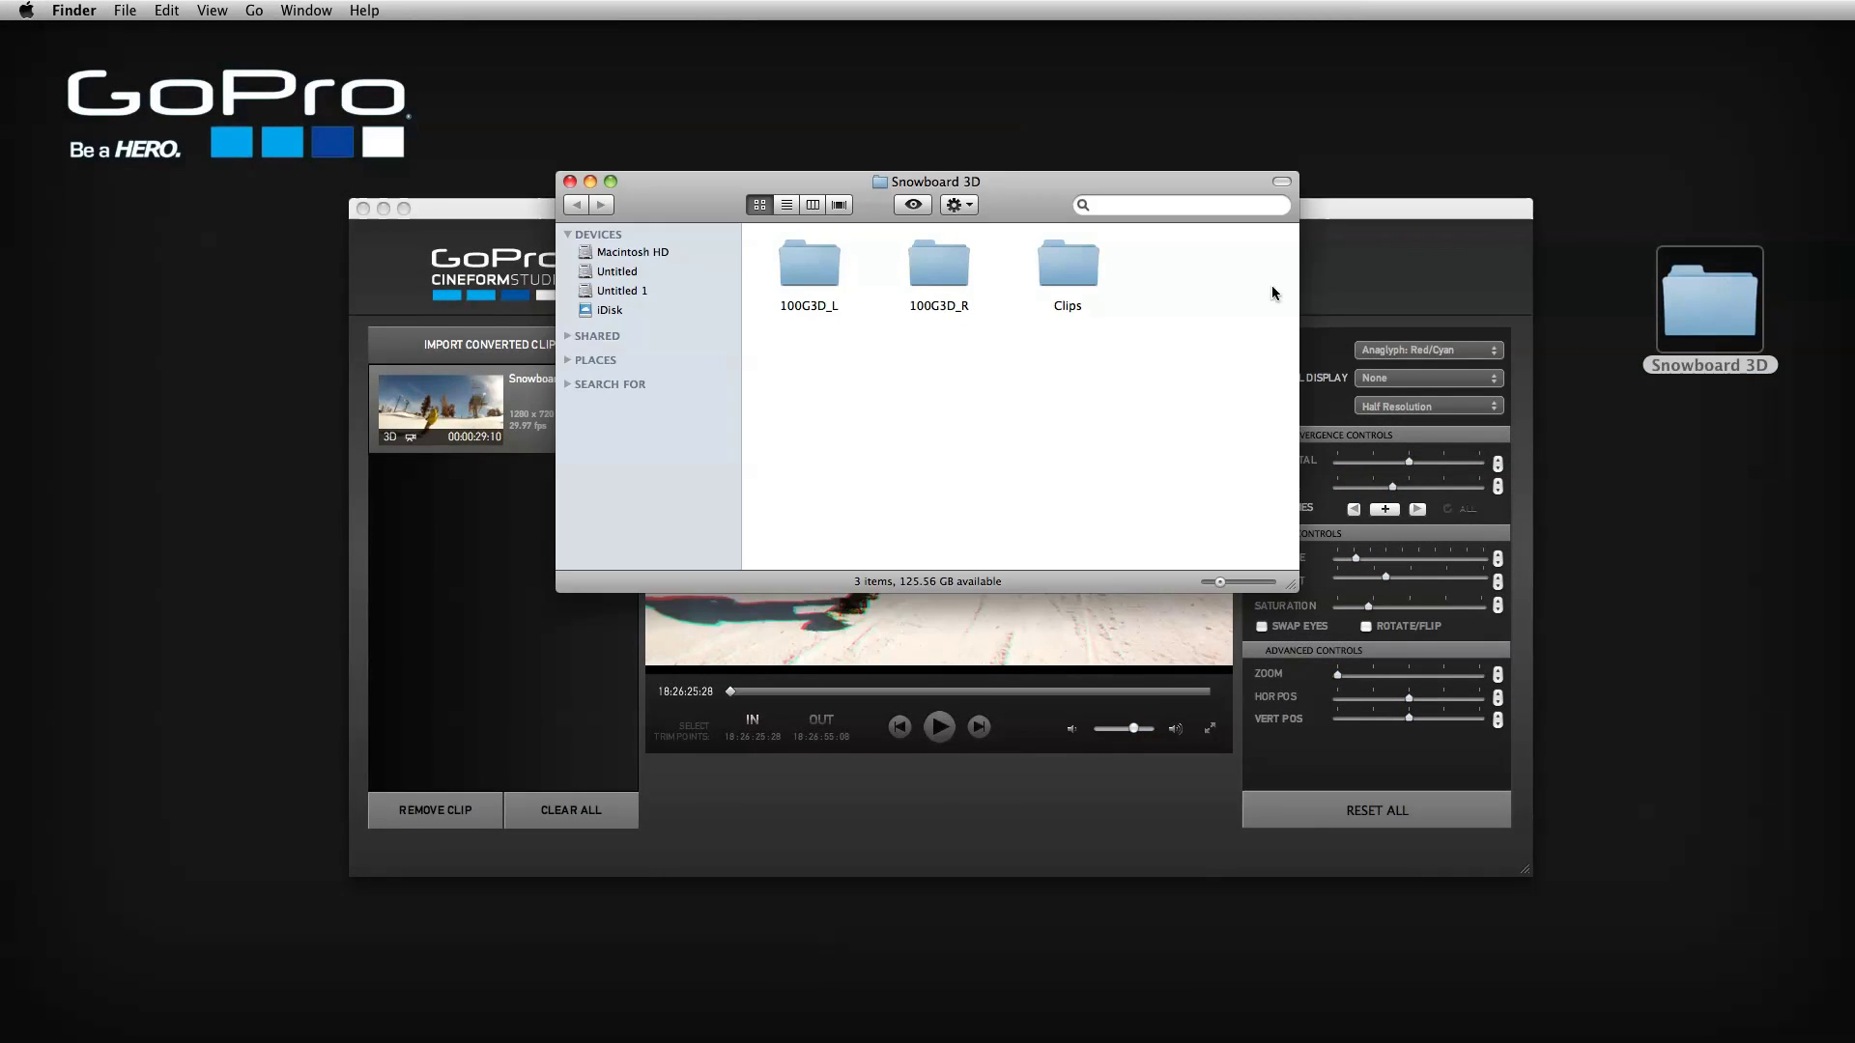
double_click(1074, 275)
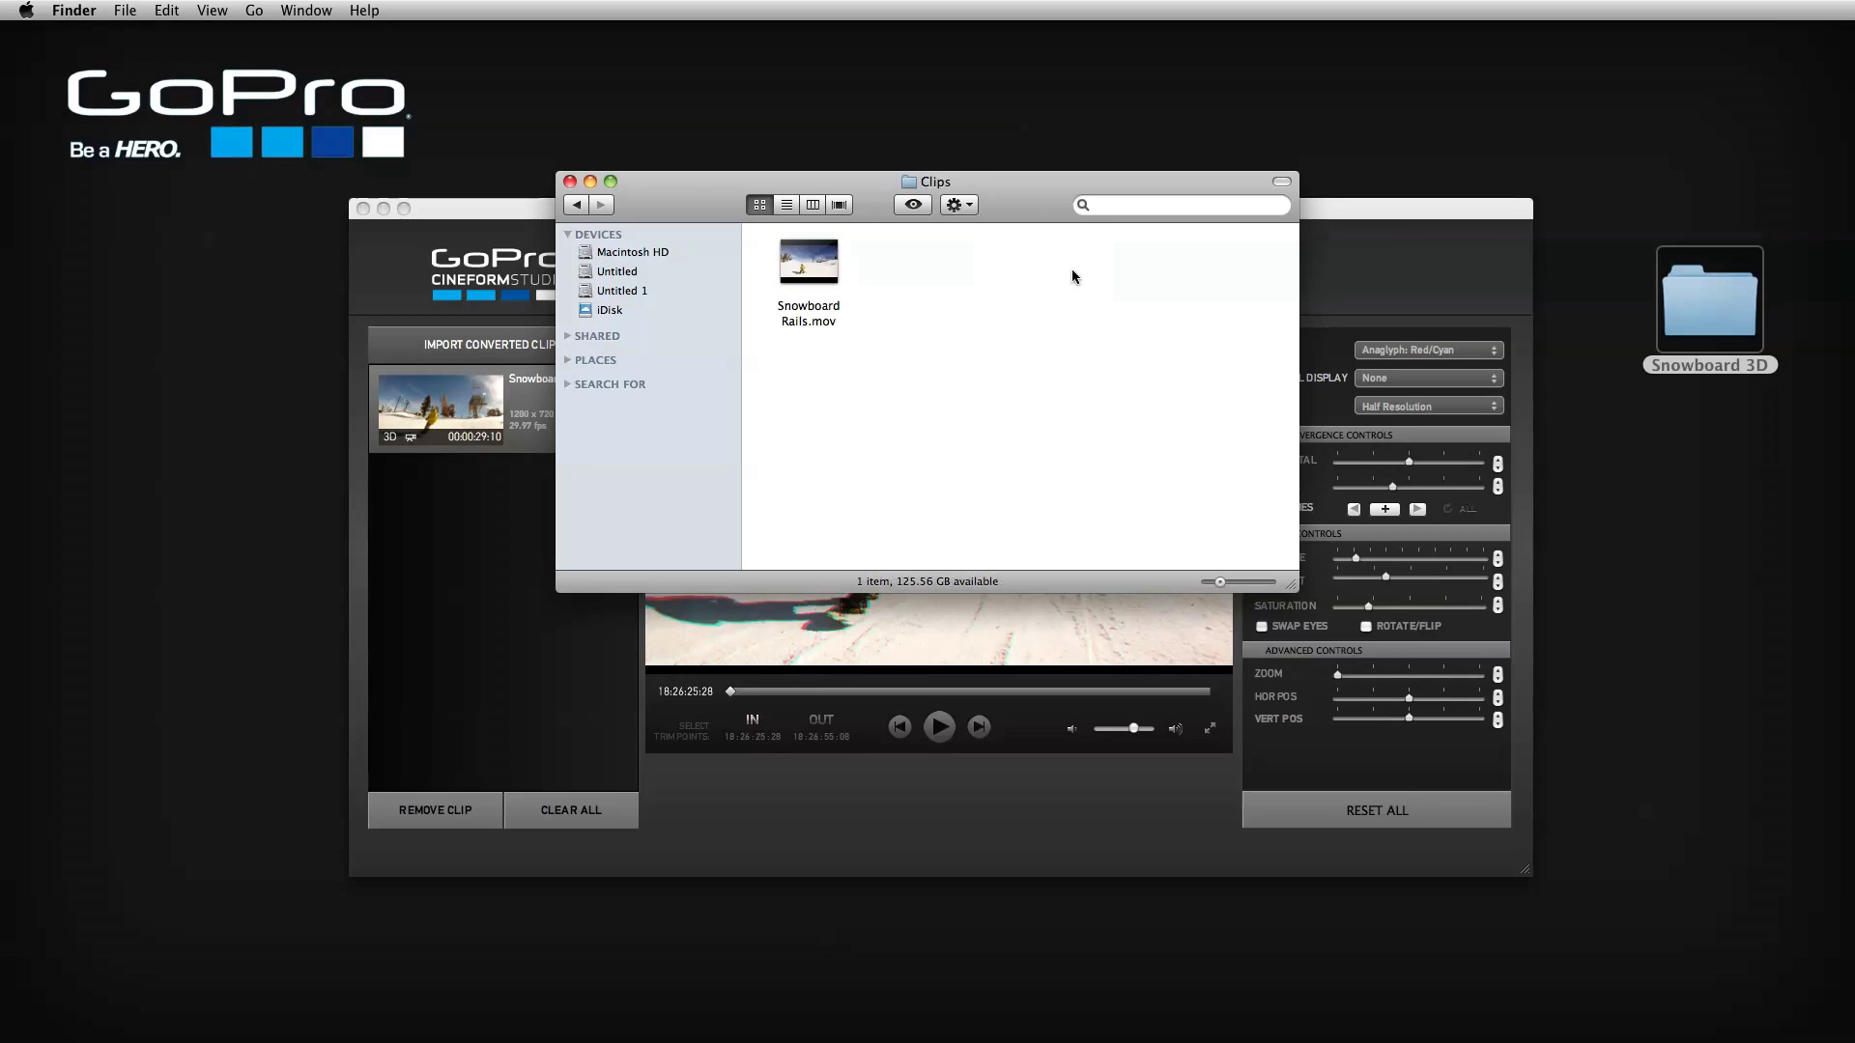
double_click(822, 270)
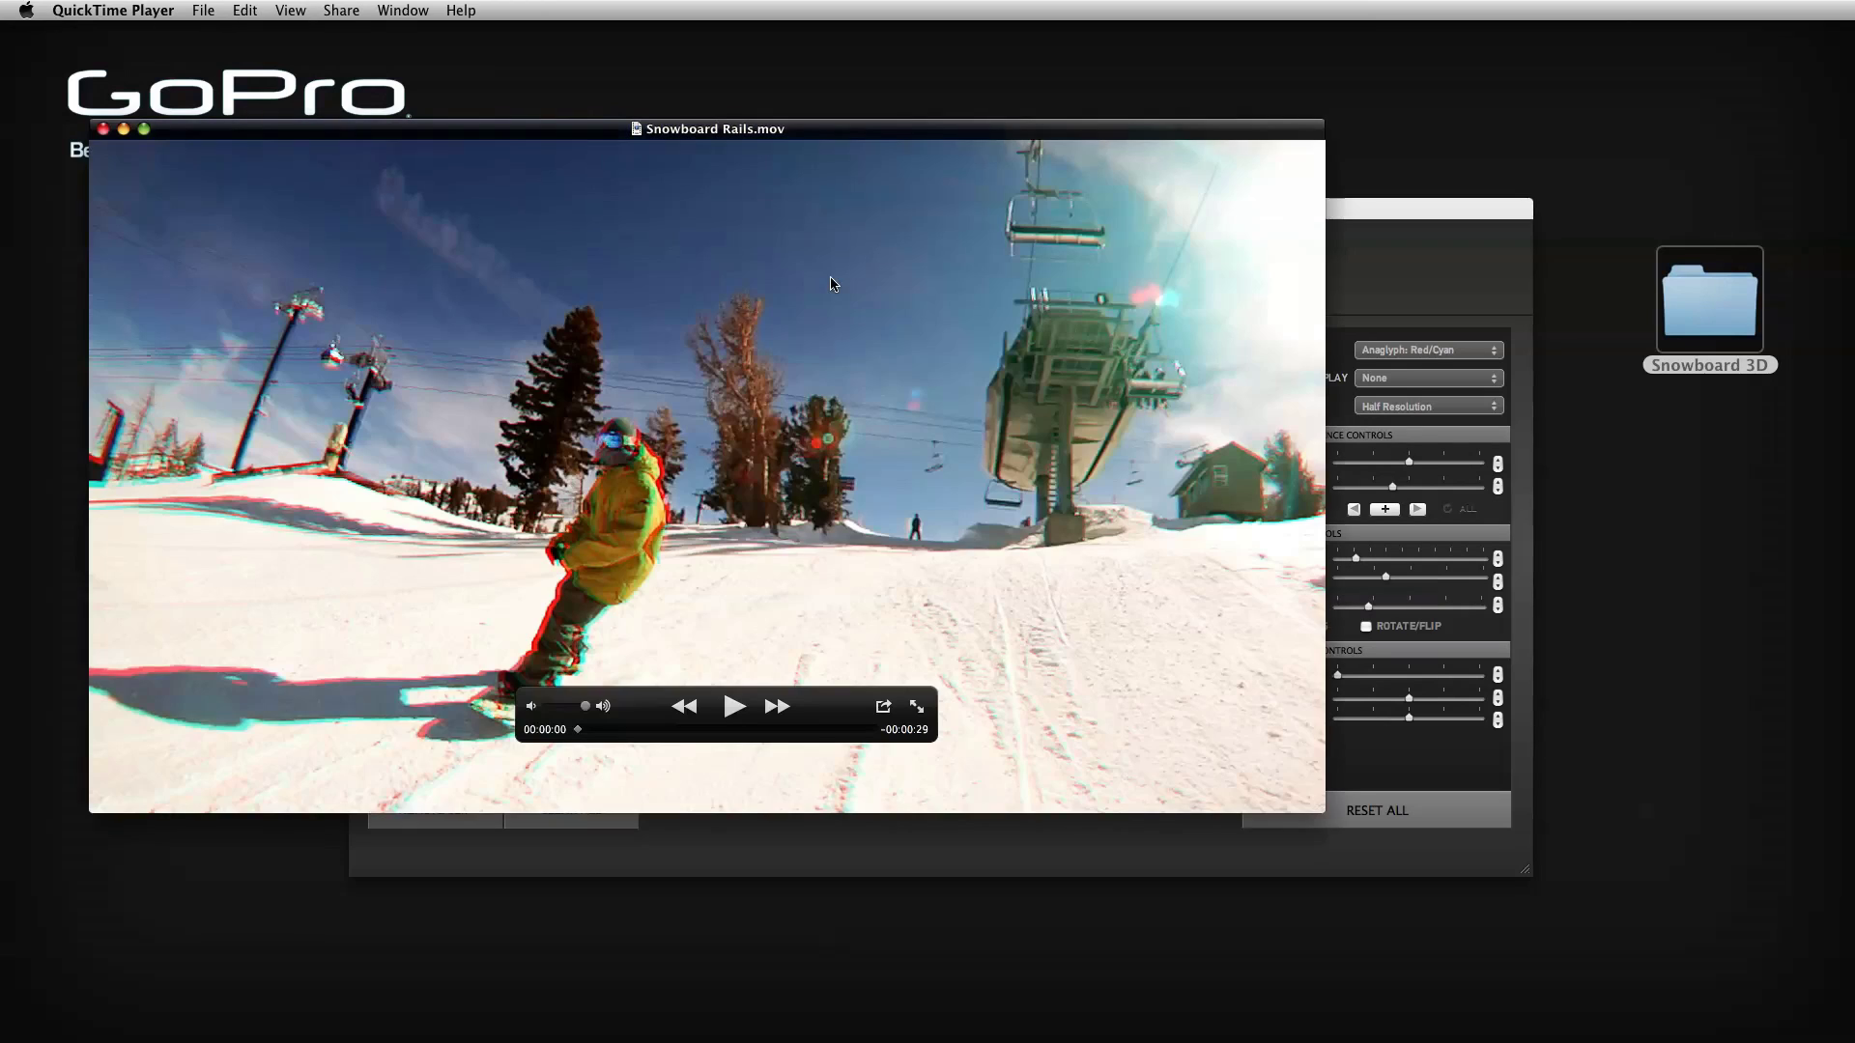
click(729, 710)
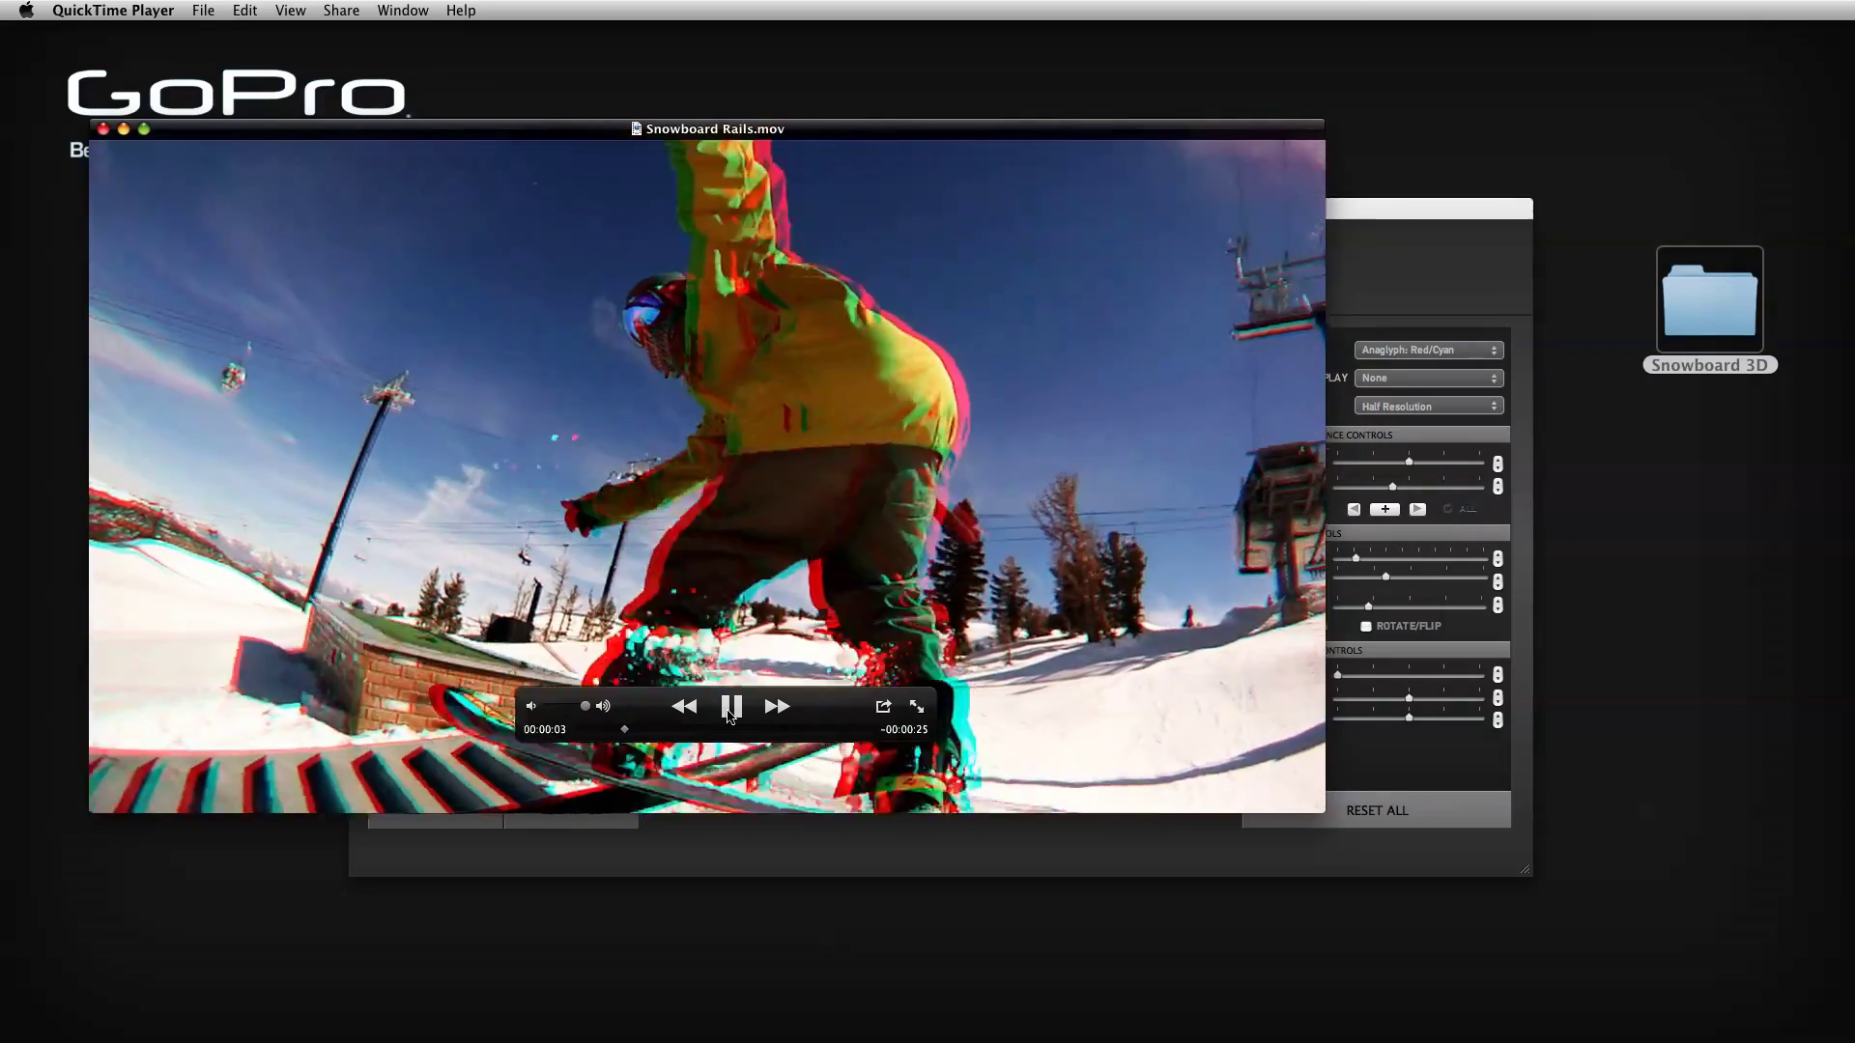
click(729, 710)
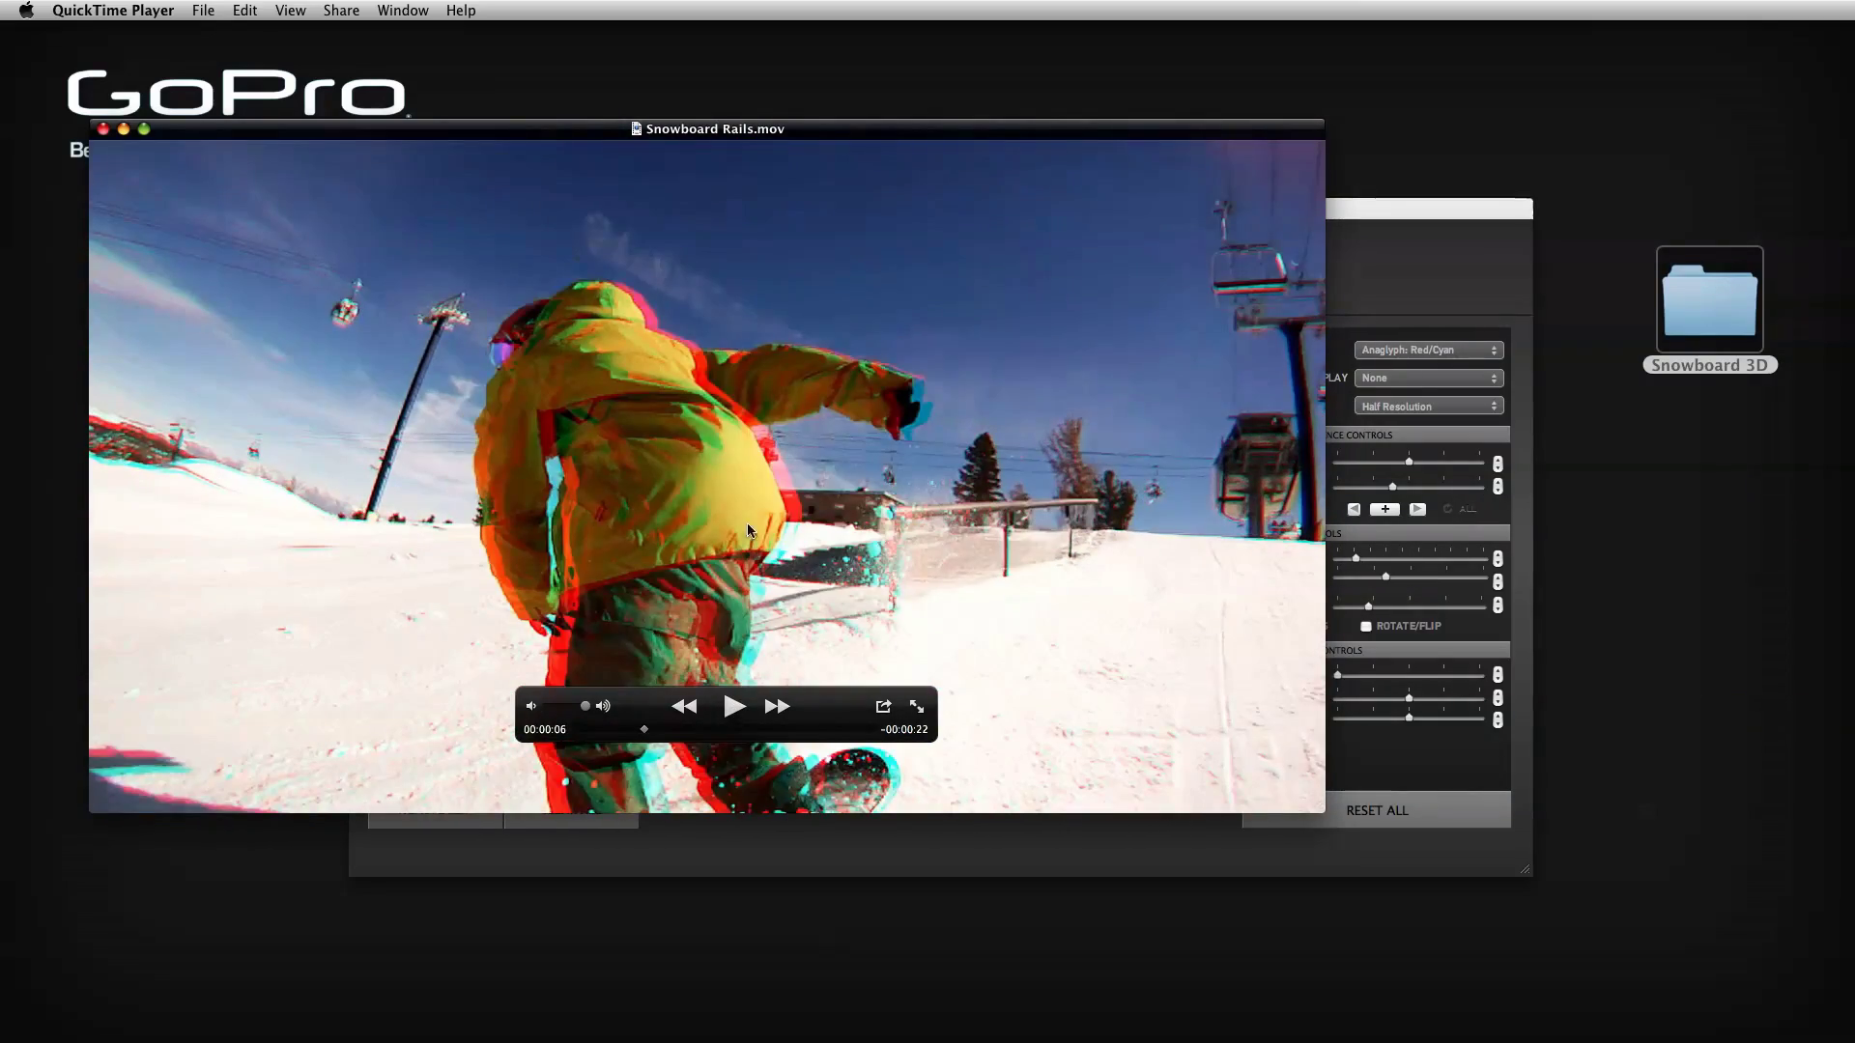
- Close the clip and folder windows, then reselect Snowboard Rails in CineForm Studio
click(104, 130)
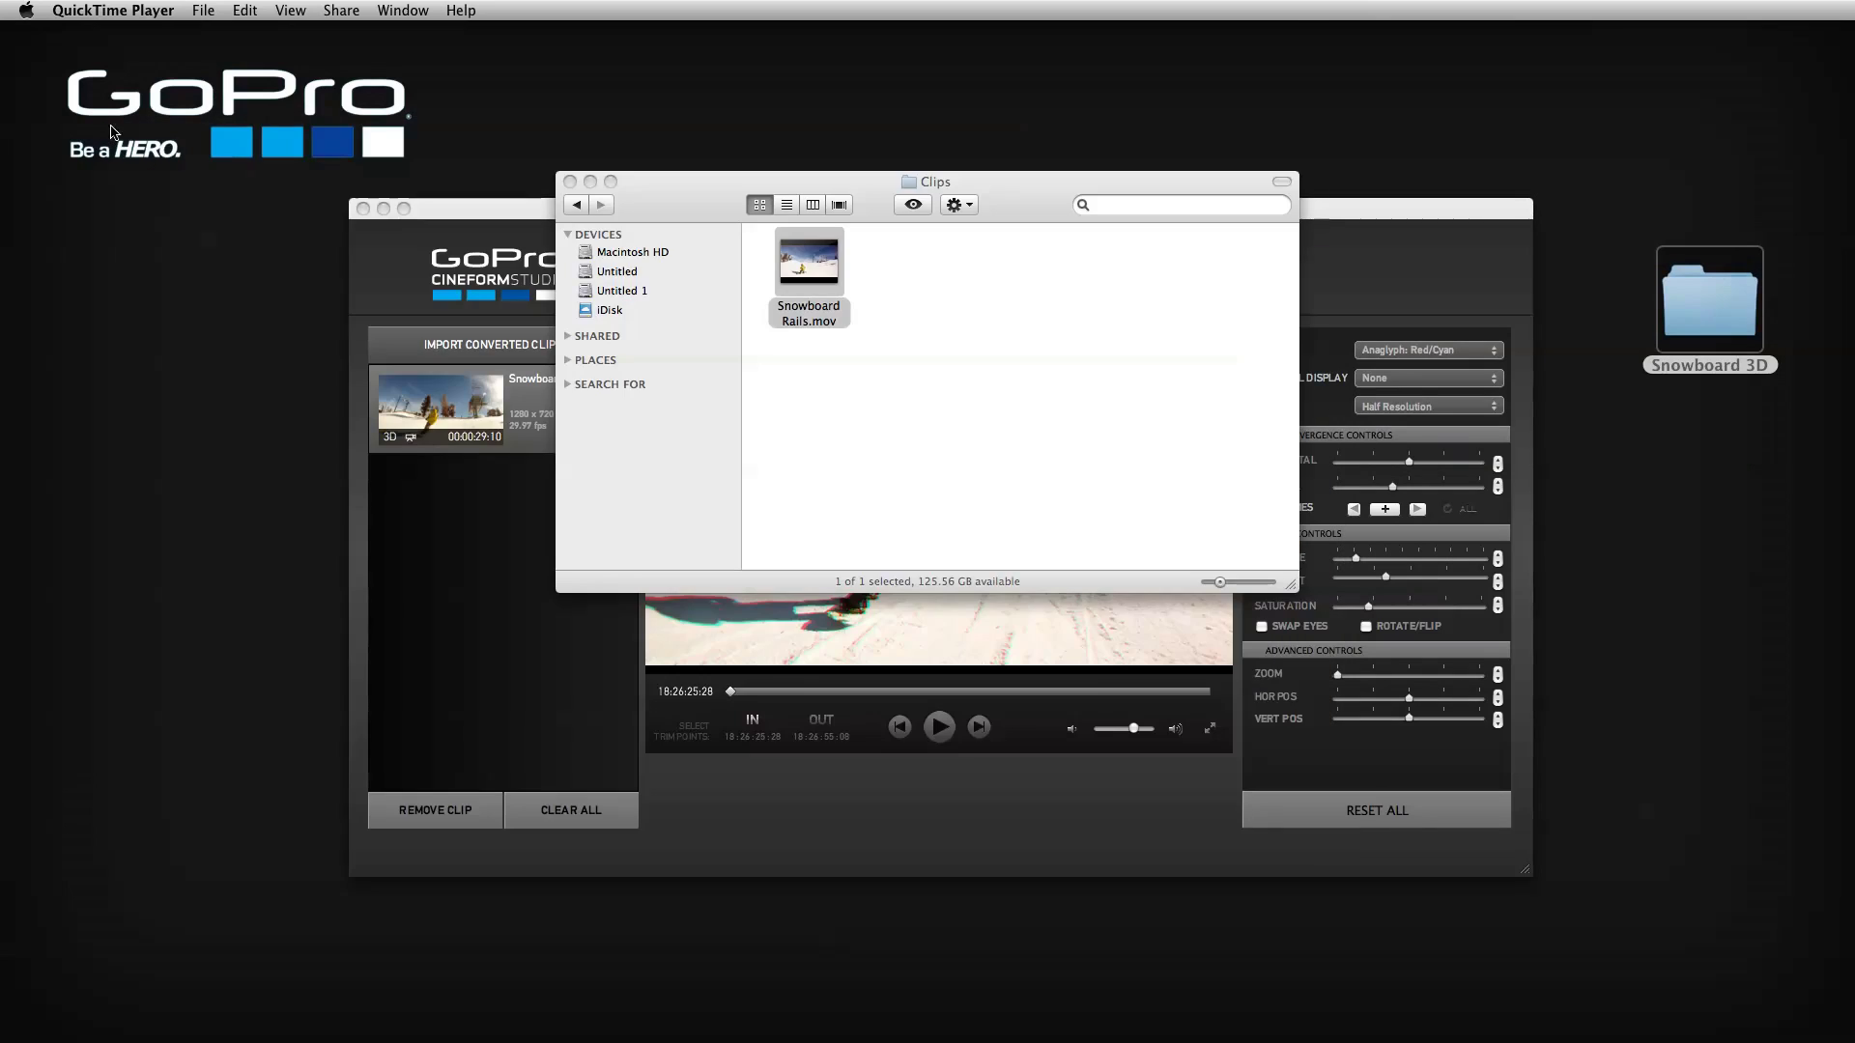
click(575, 206)
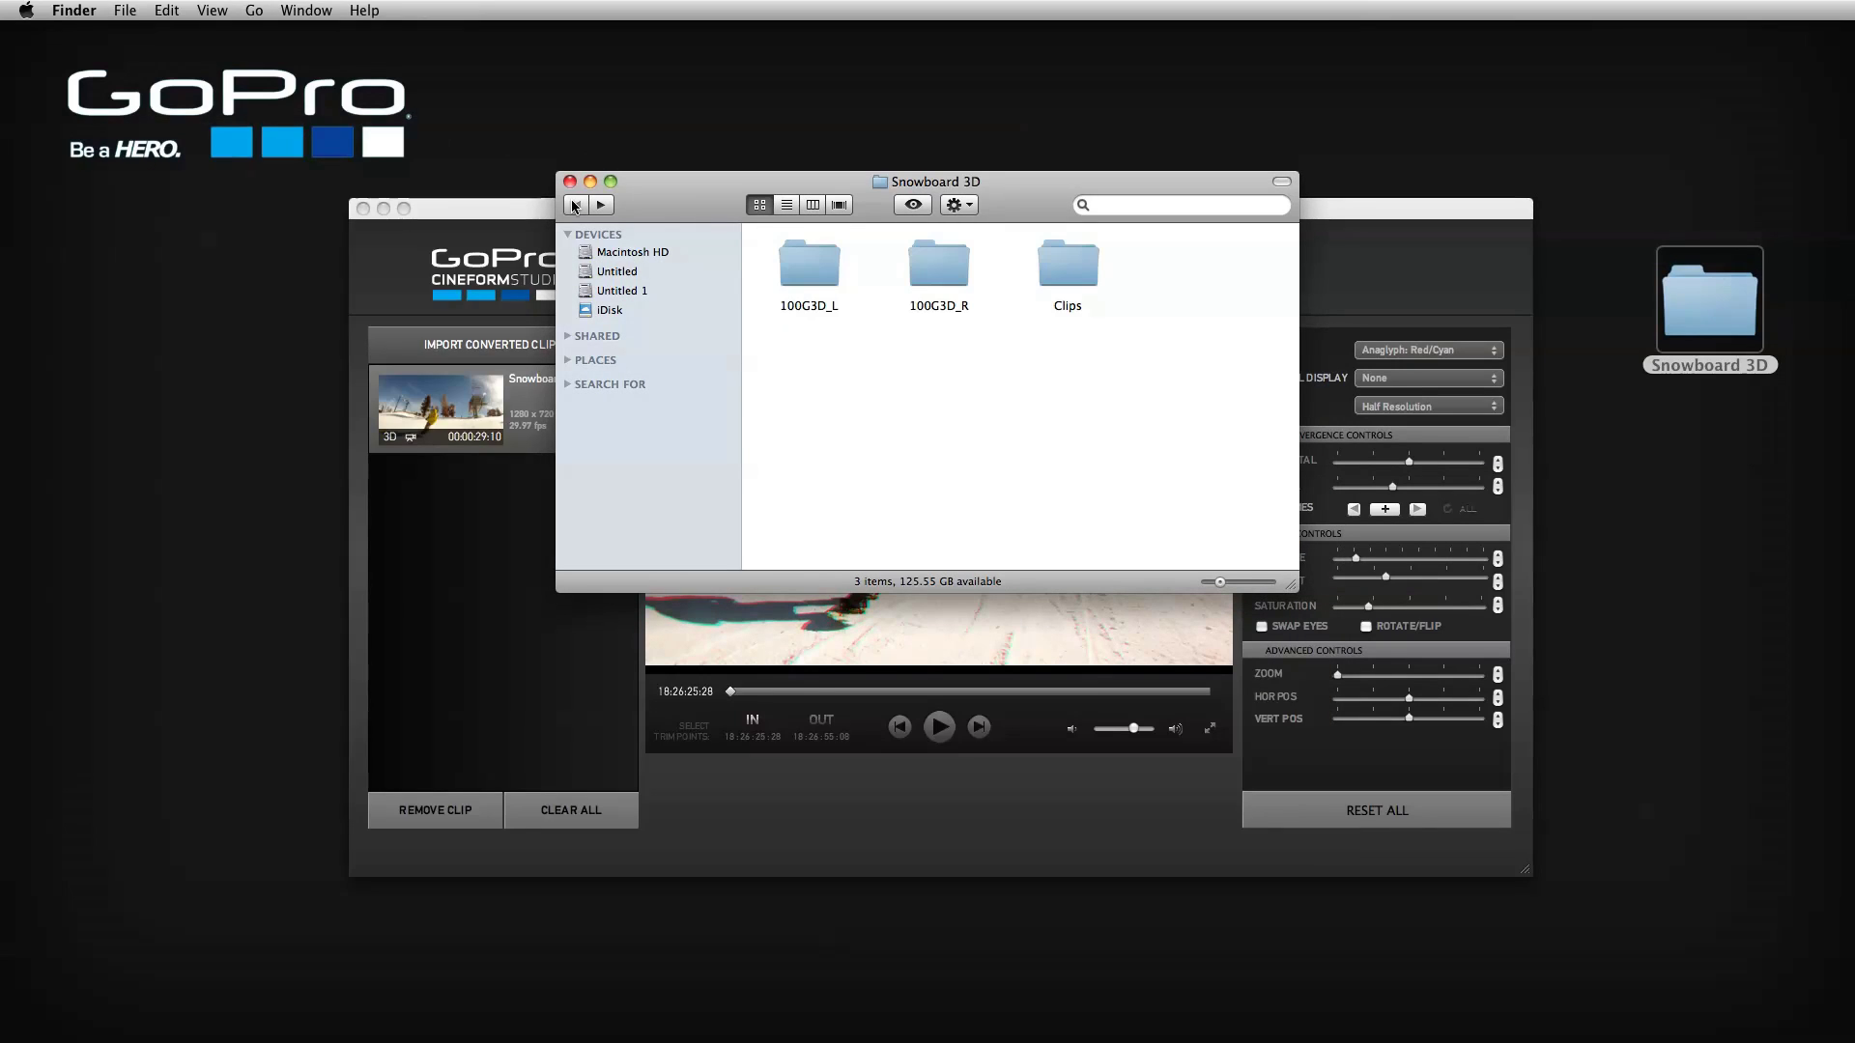
click(570, 181)
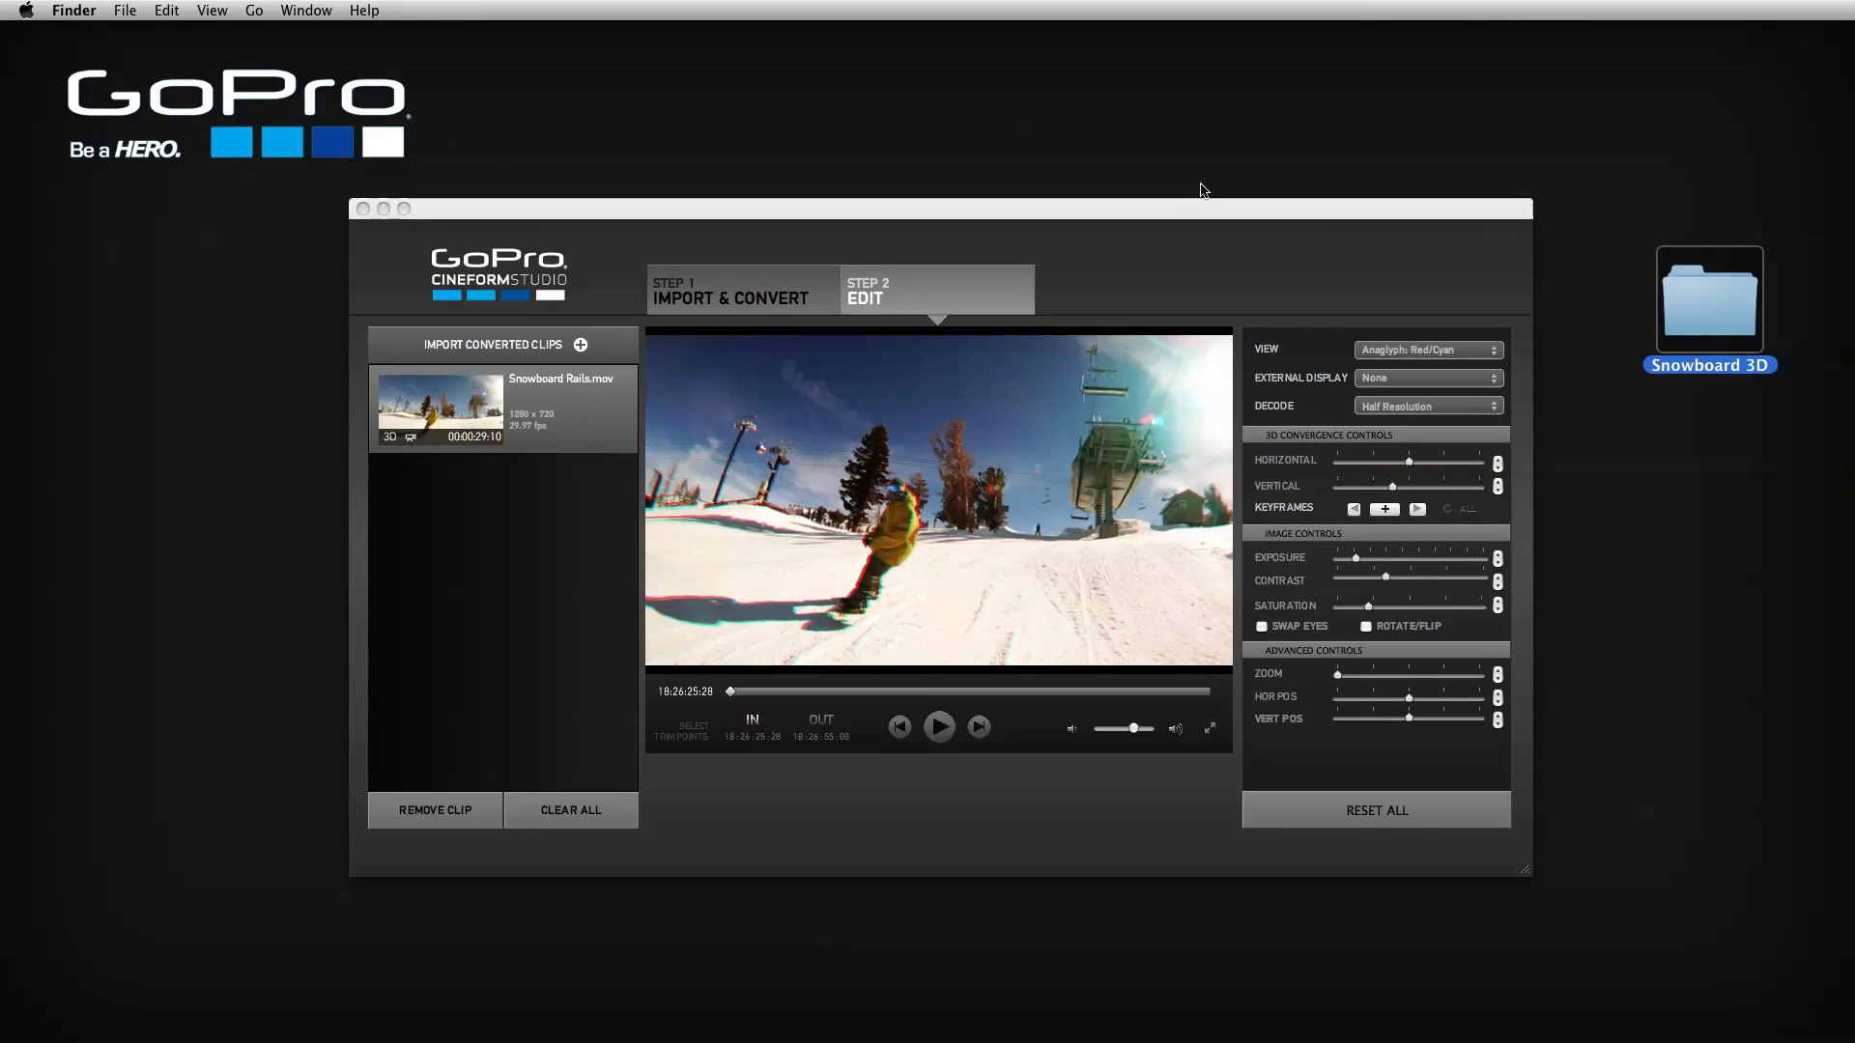
click(1219, 217)
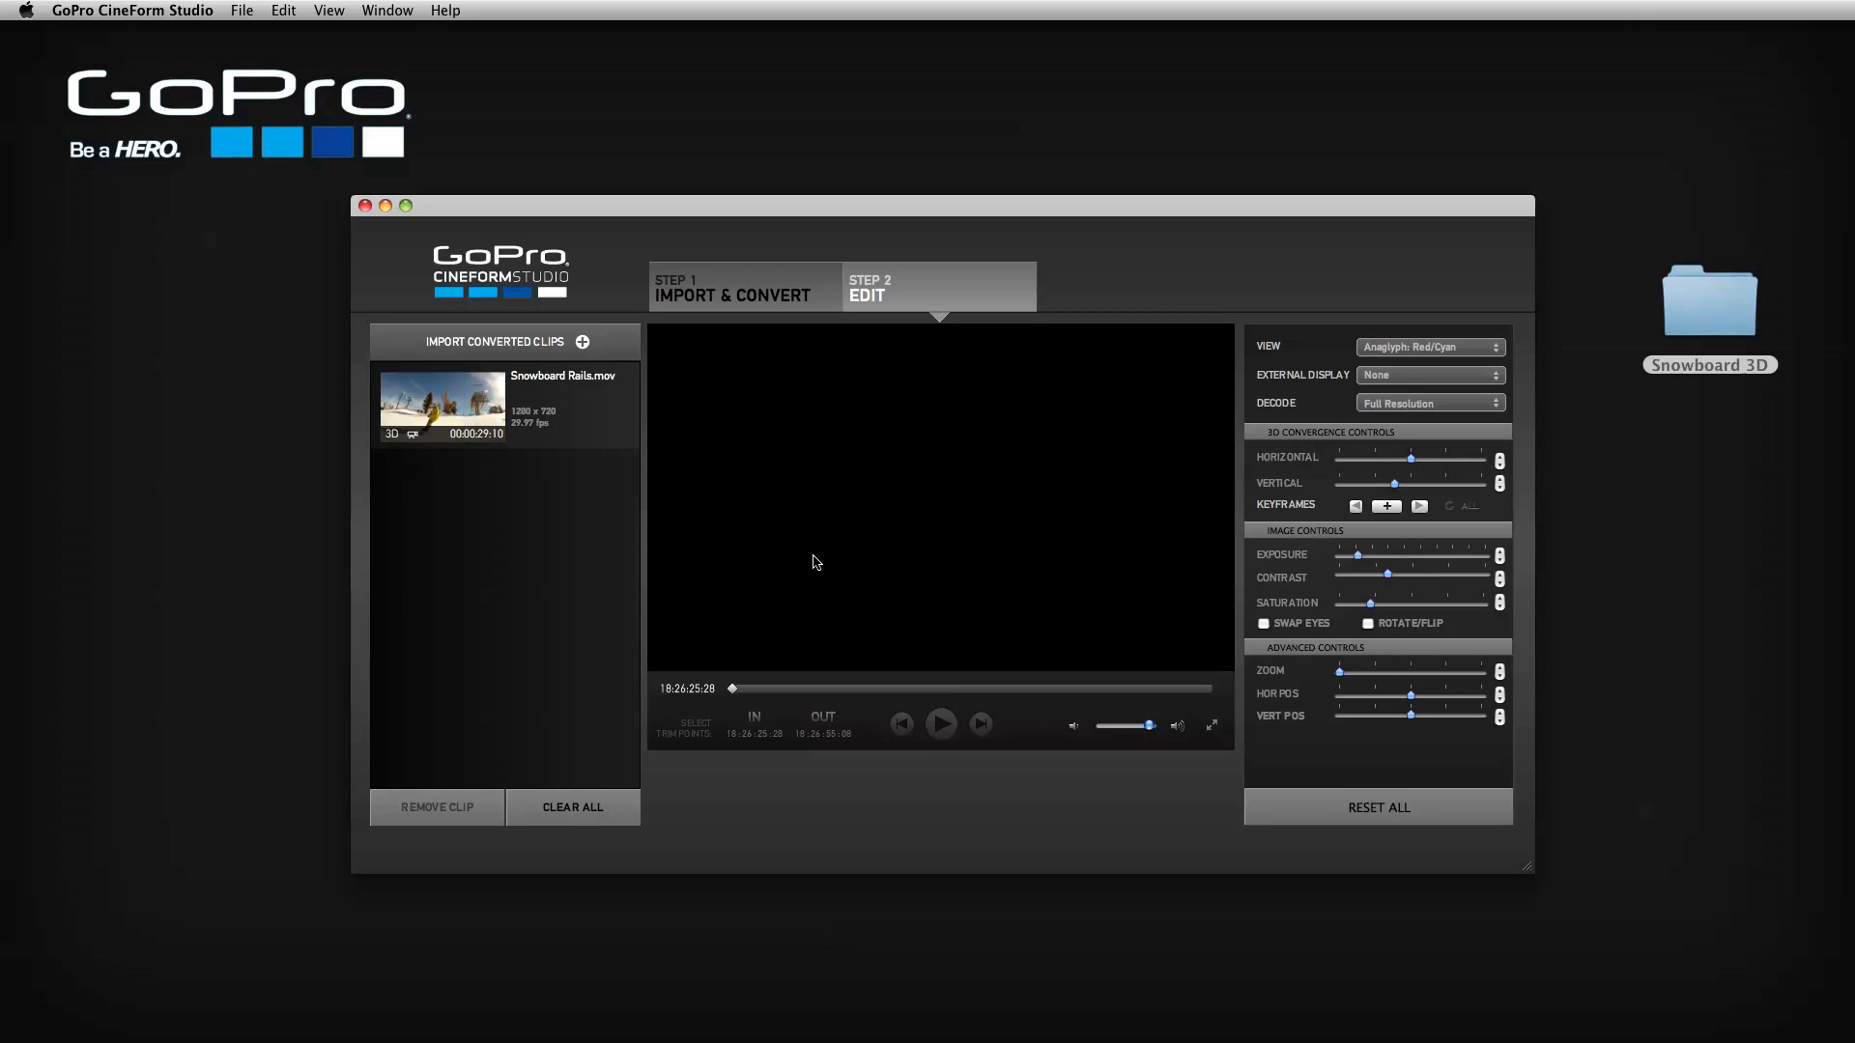
click(525, 424)
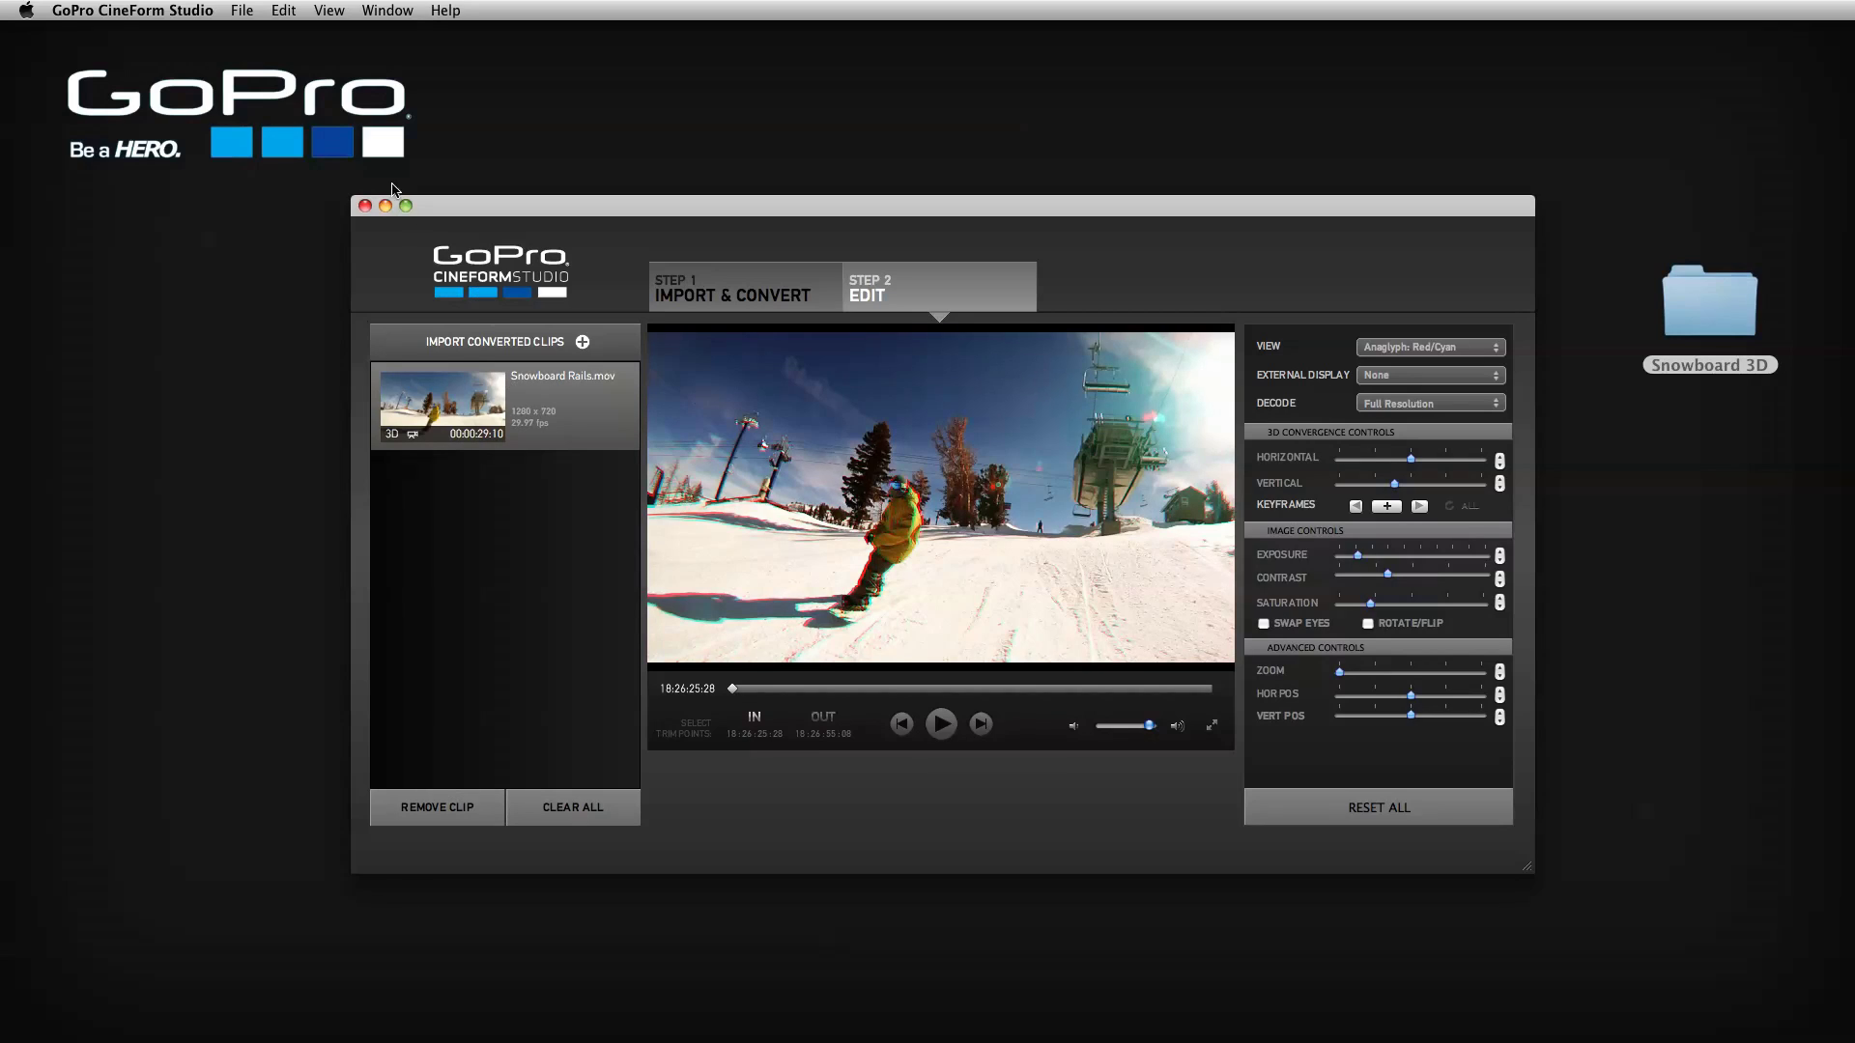
- Start a File > Export .mov with Snowboard 3D as the save location
click(231, 10)
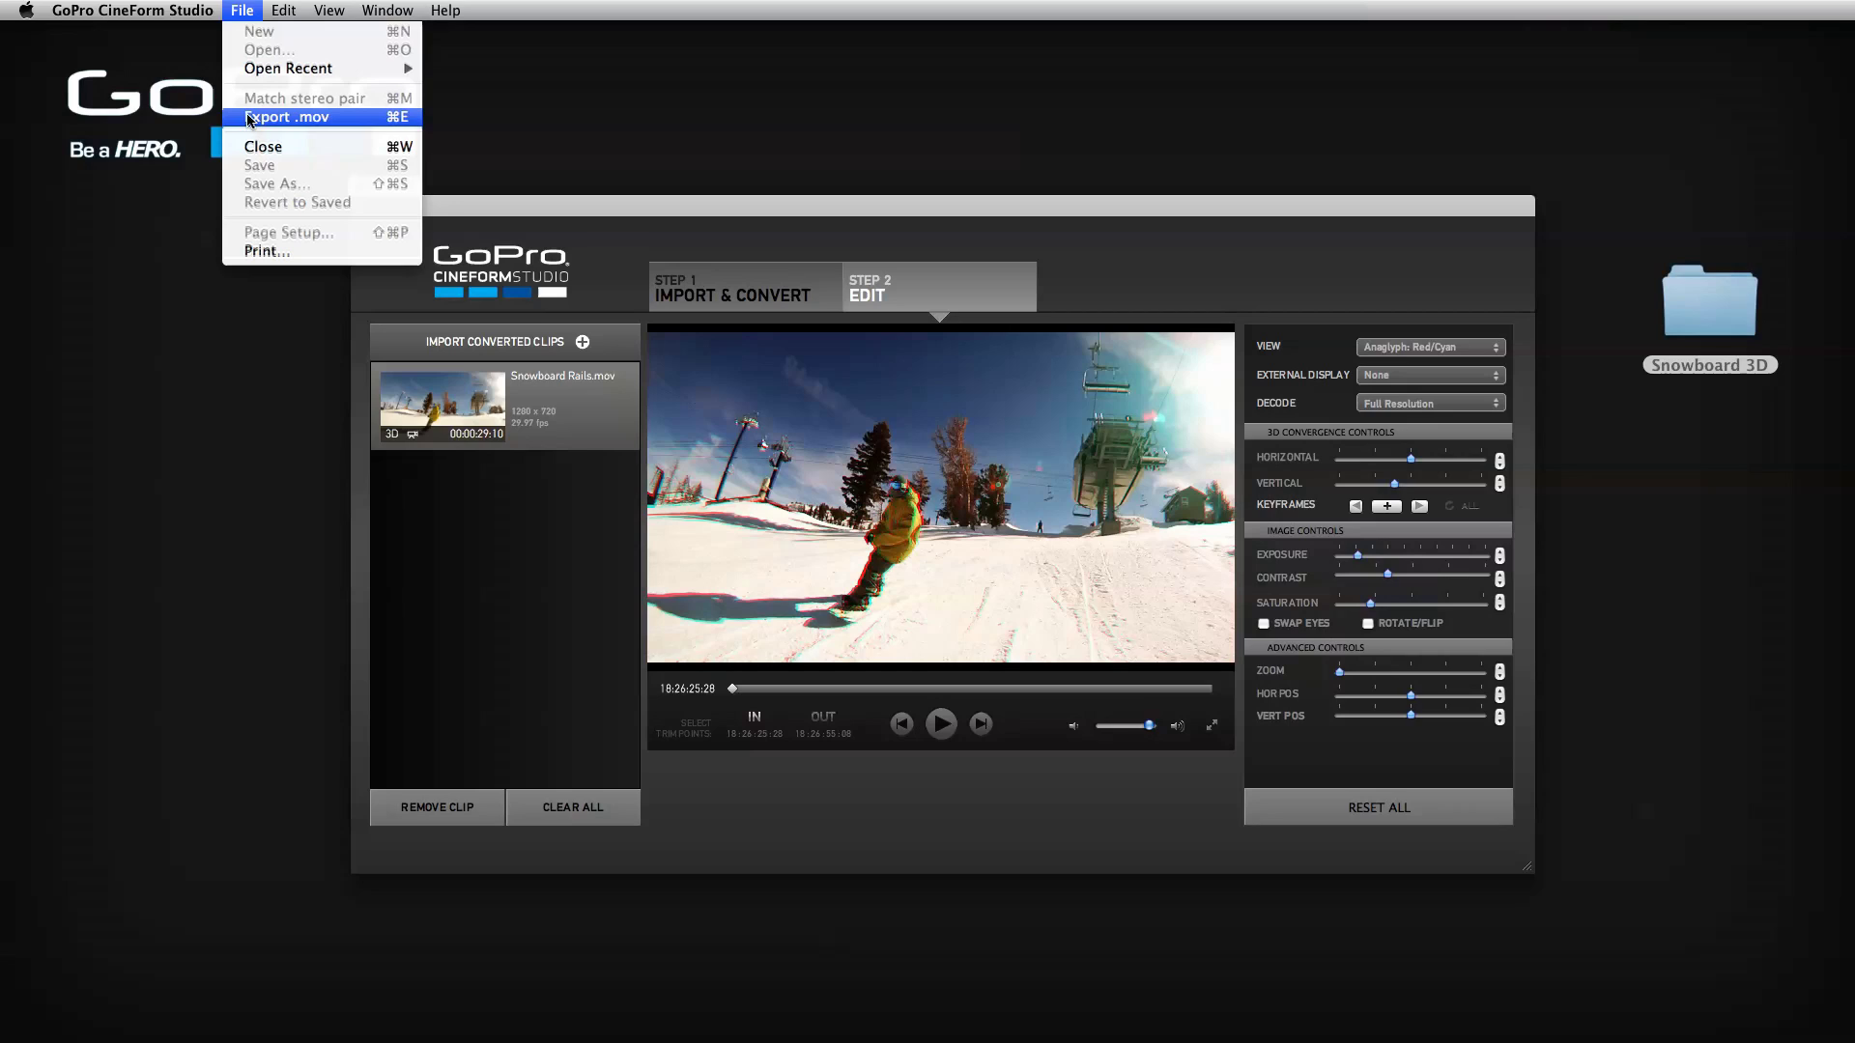
click(249, 119)
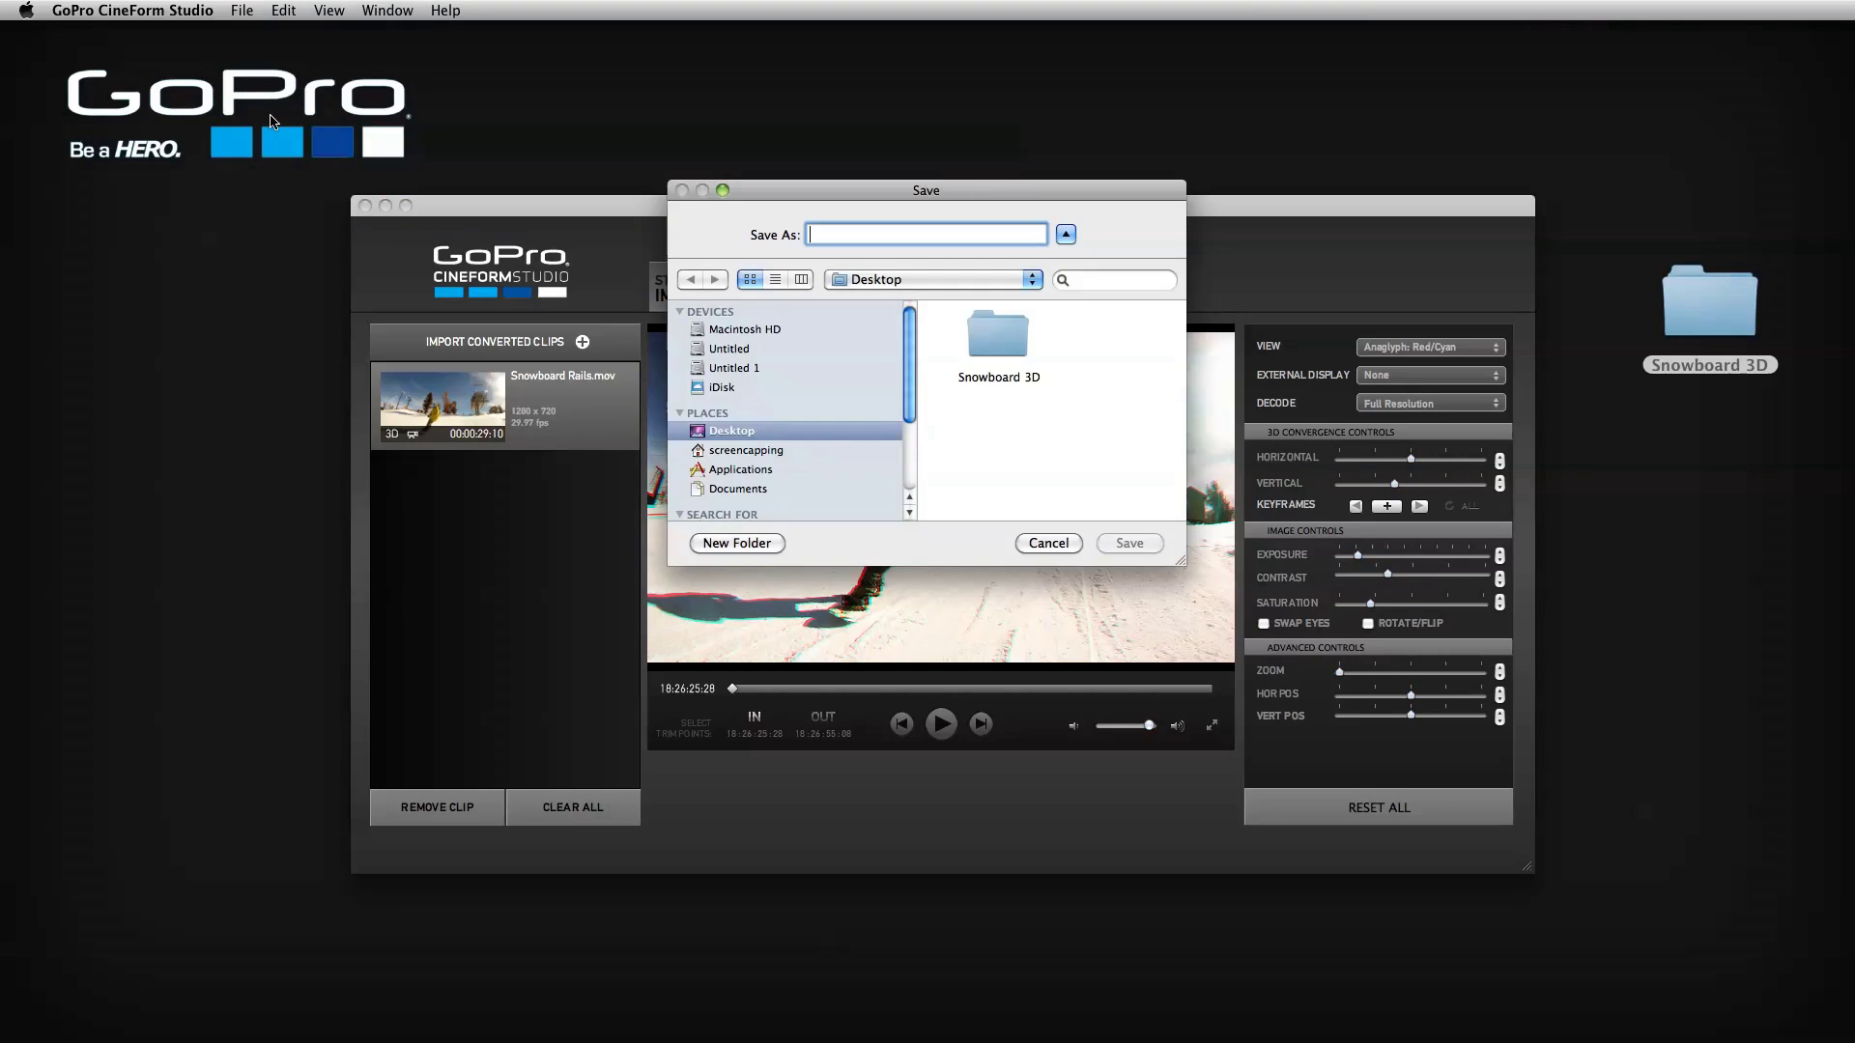
double_click(1001, 344)
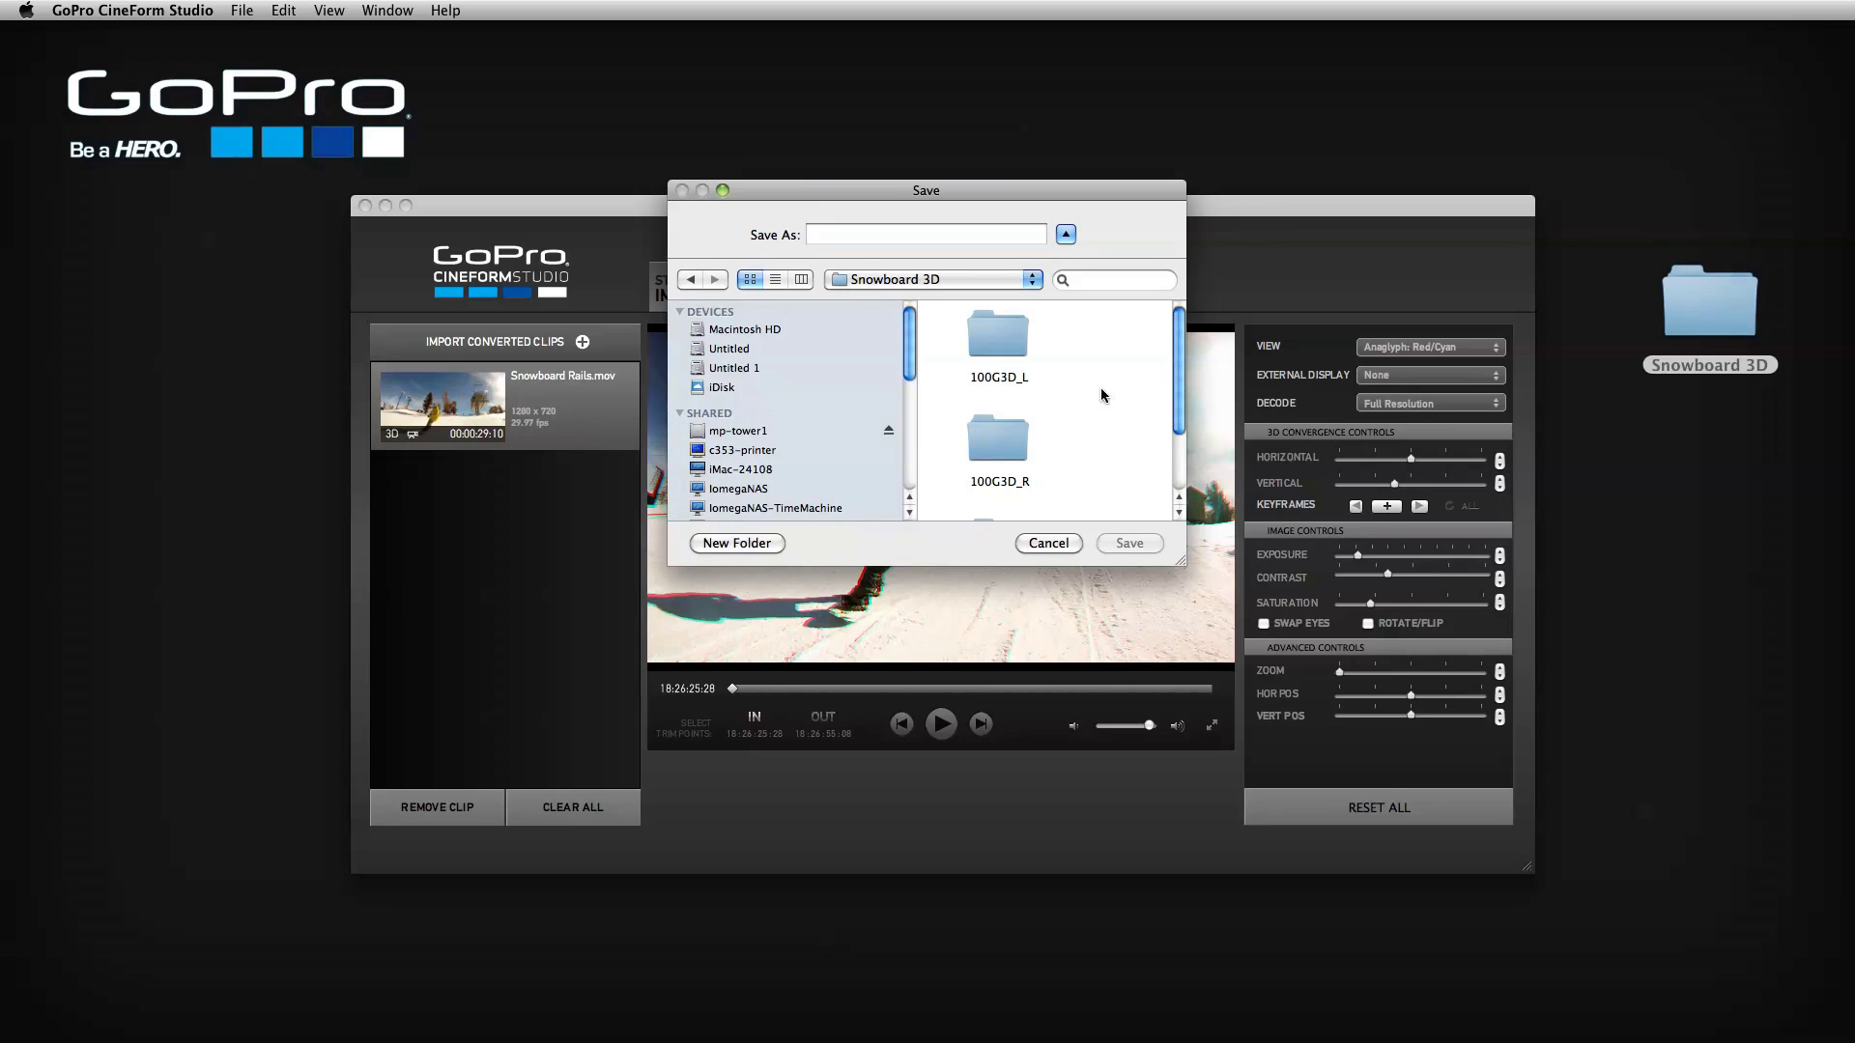
drag(1179, 558, 1361, 671)
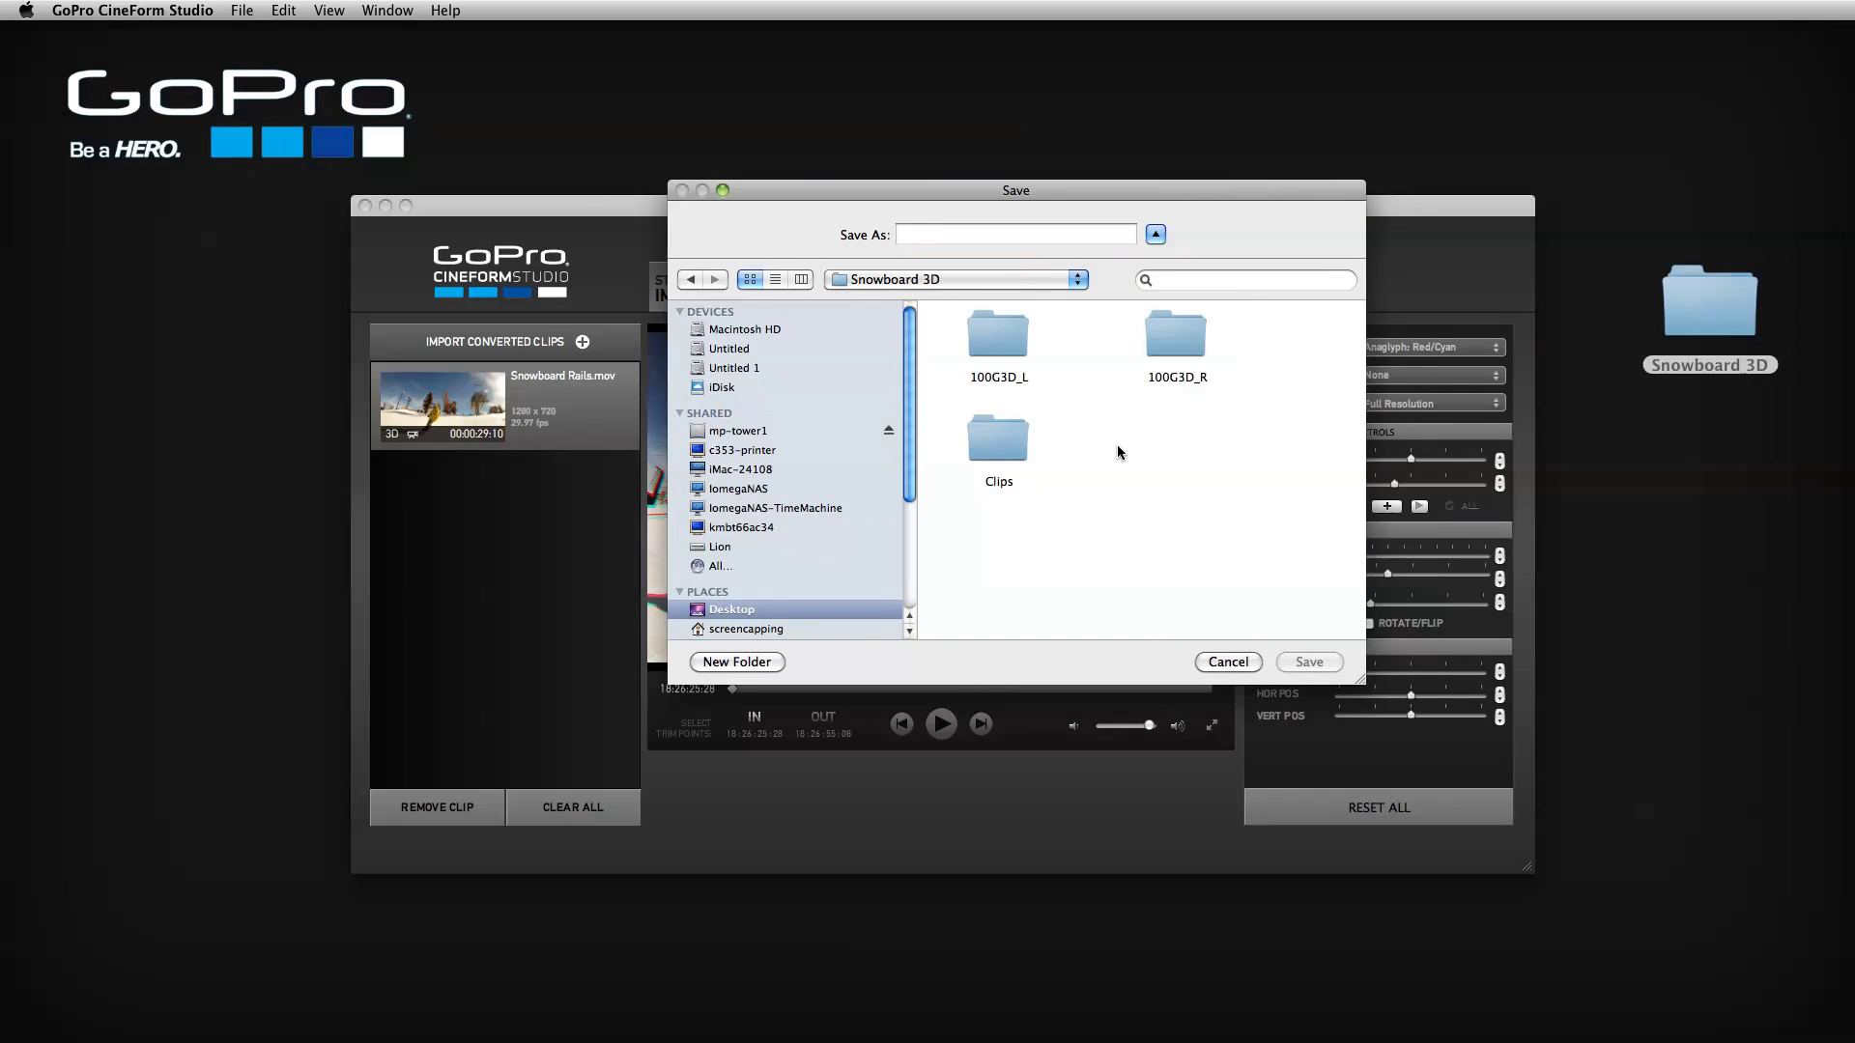
- Save into a new Exports folder as Snowboard Rails YouTube, then reopen Snowboard 3D
click(759, 661)
text(E)
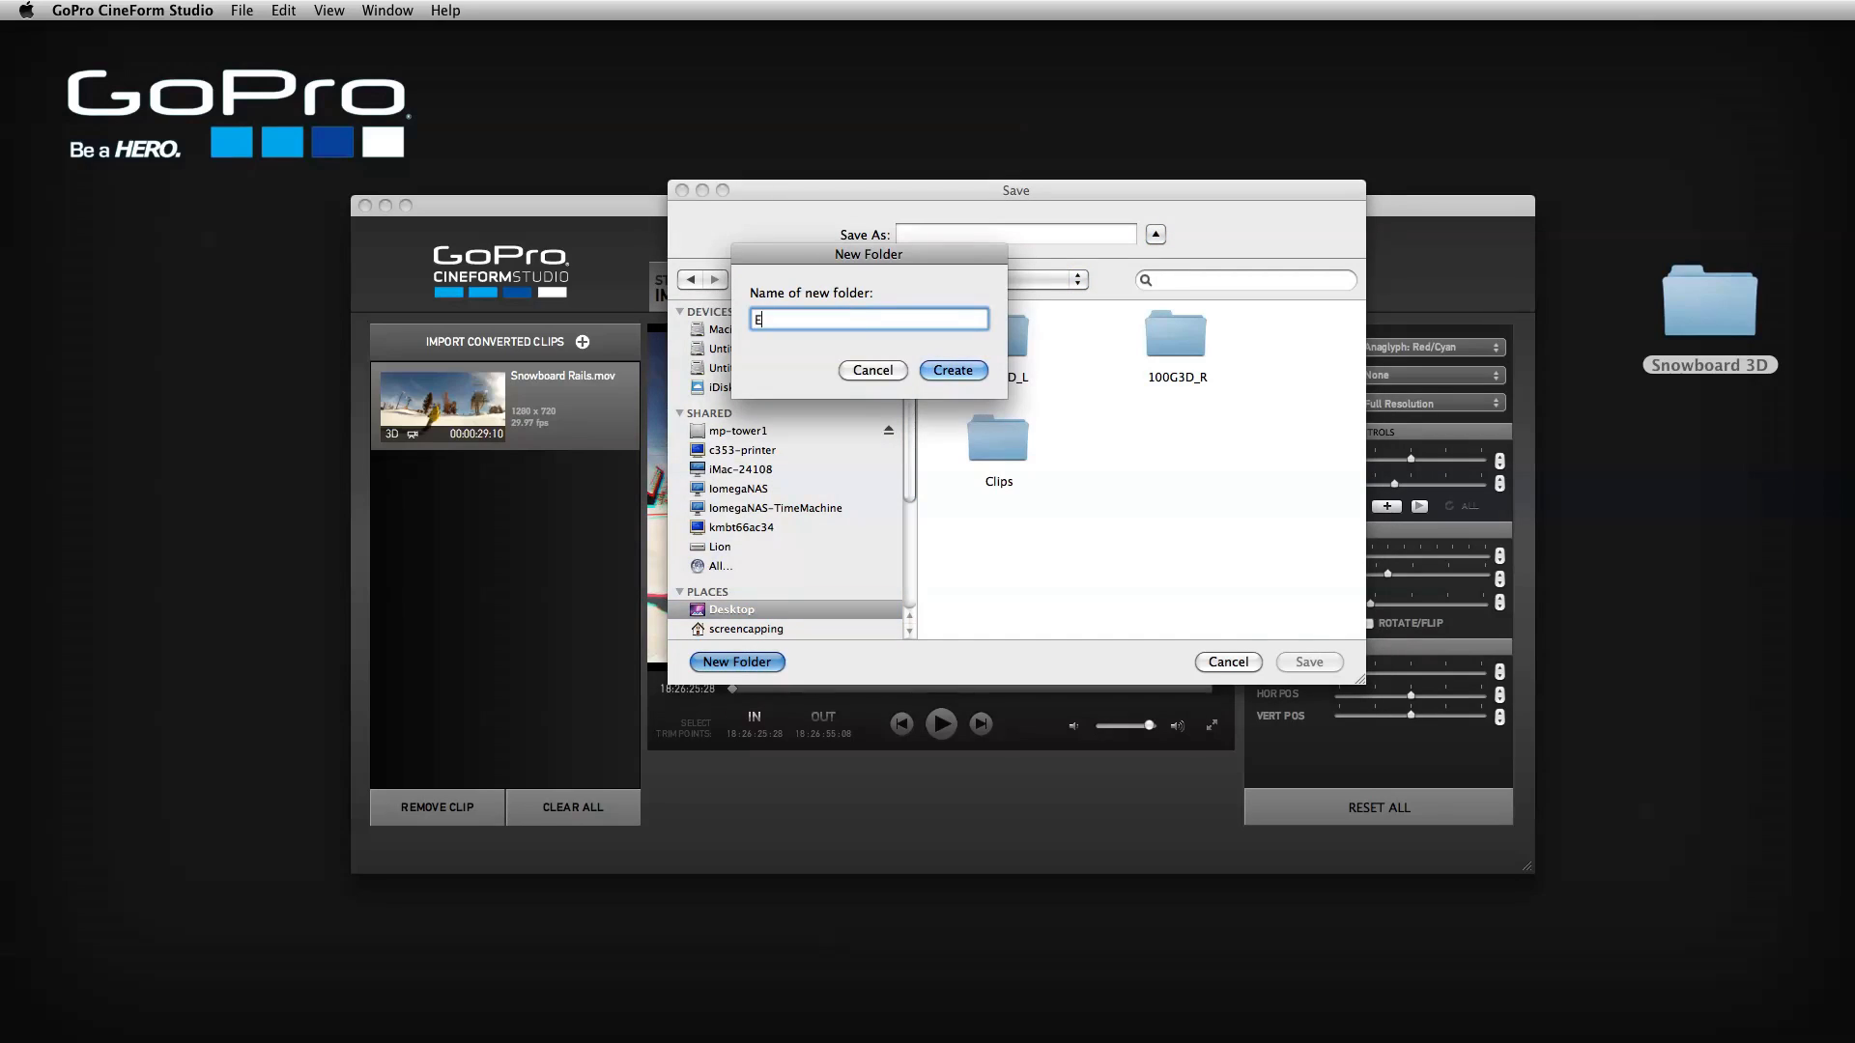
text(xports)
key(Return)
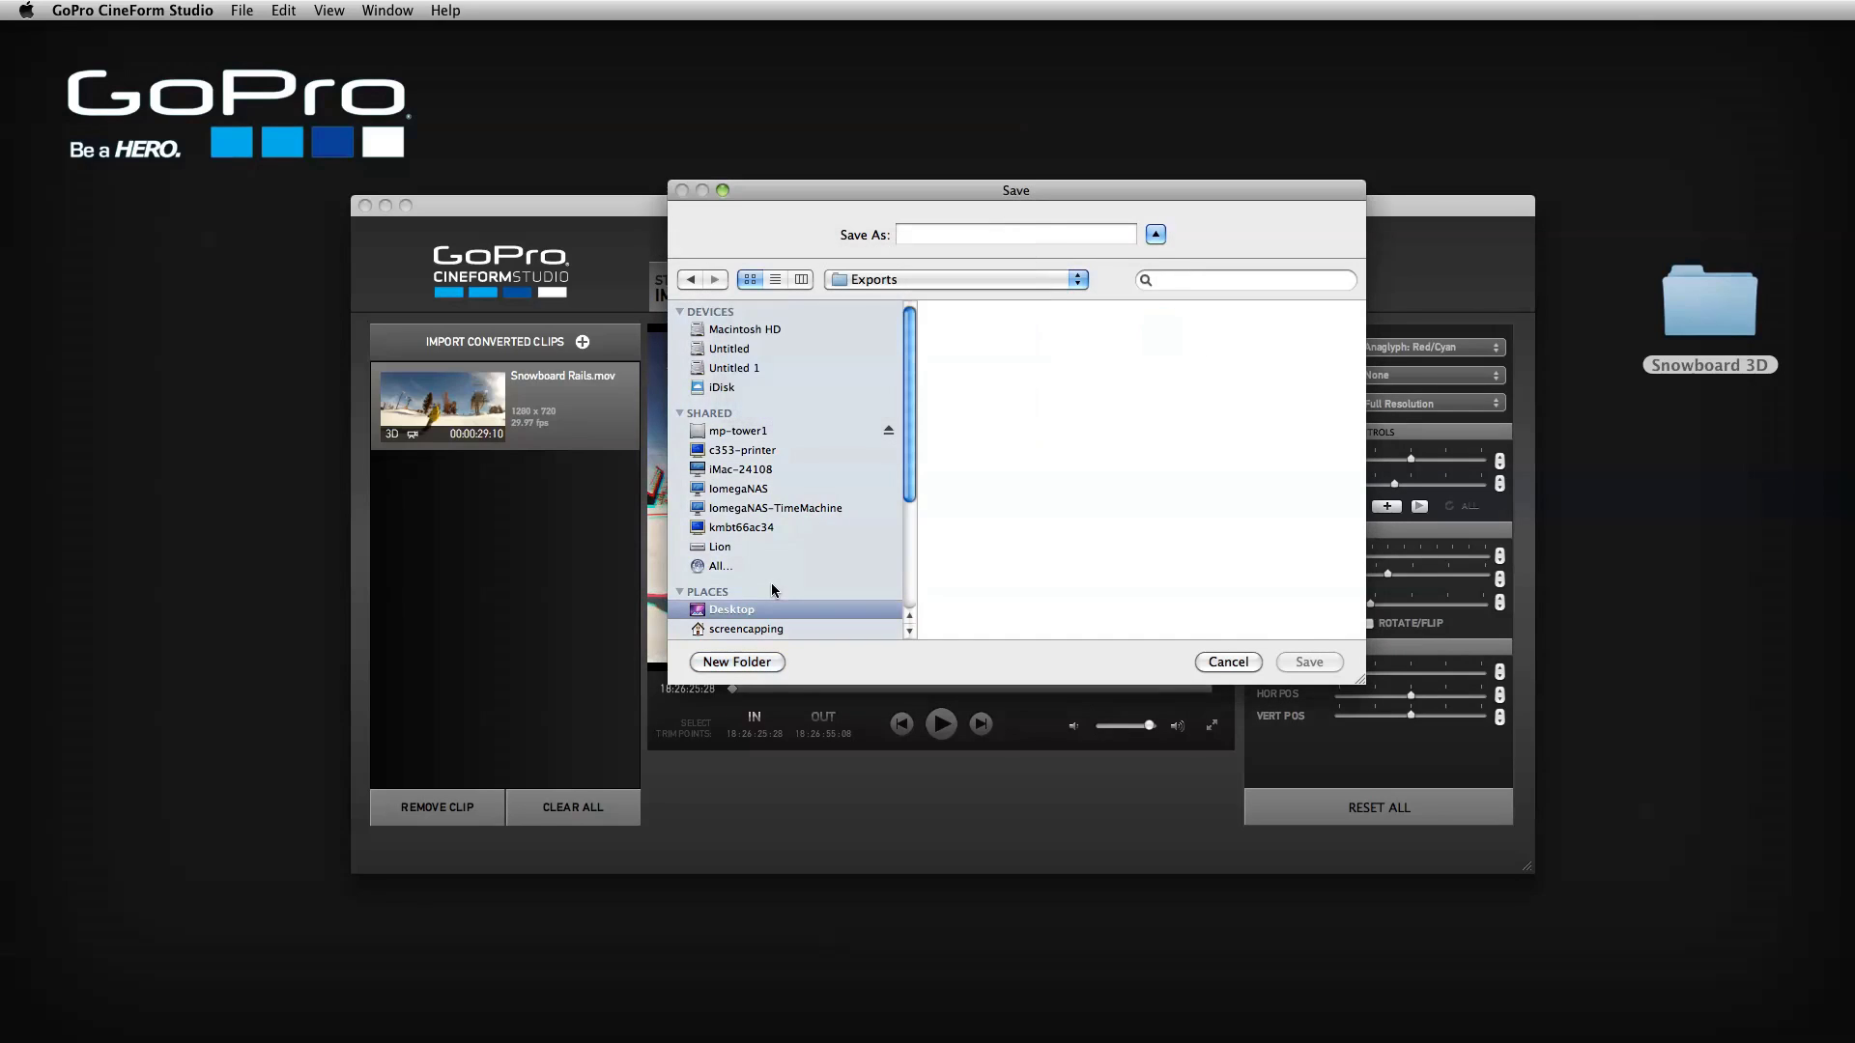
click(968, 246)
text(Sn)
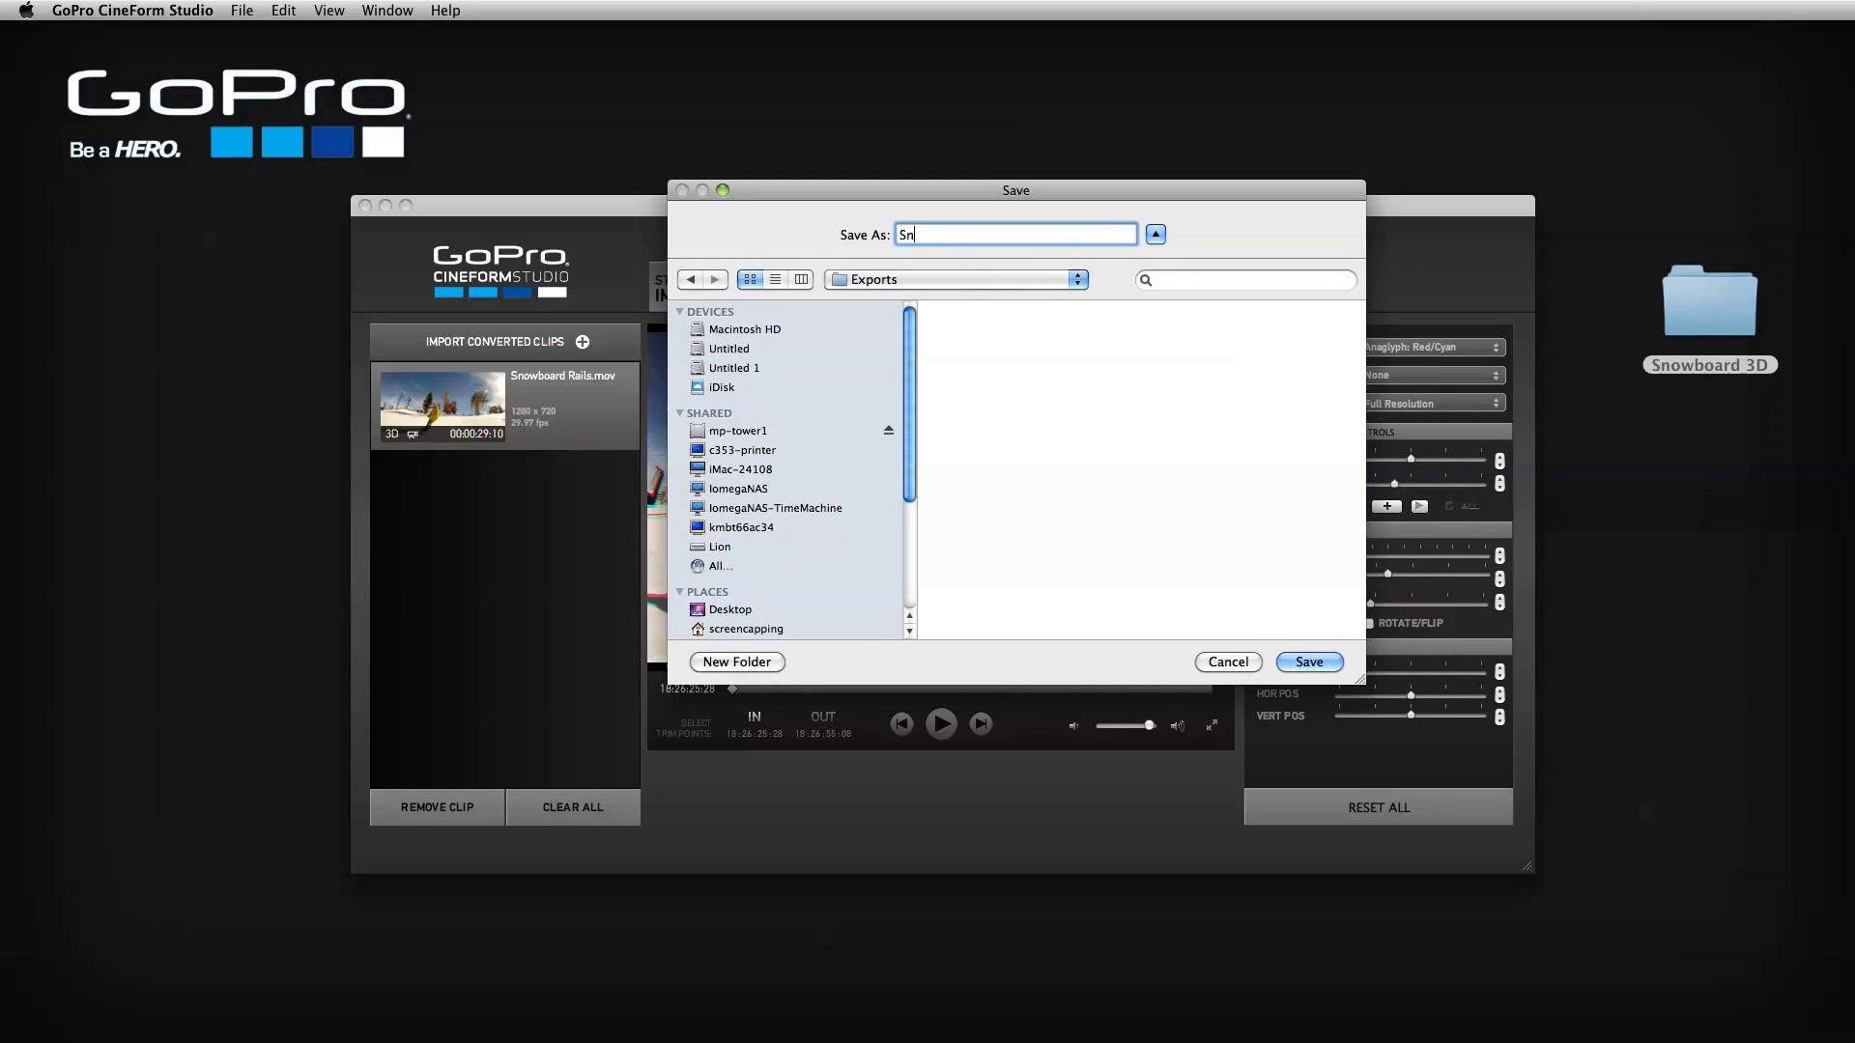
text(owboard Rails )
text(YouTube)
click(1309, 660)
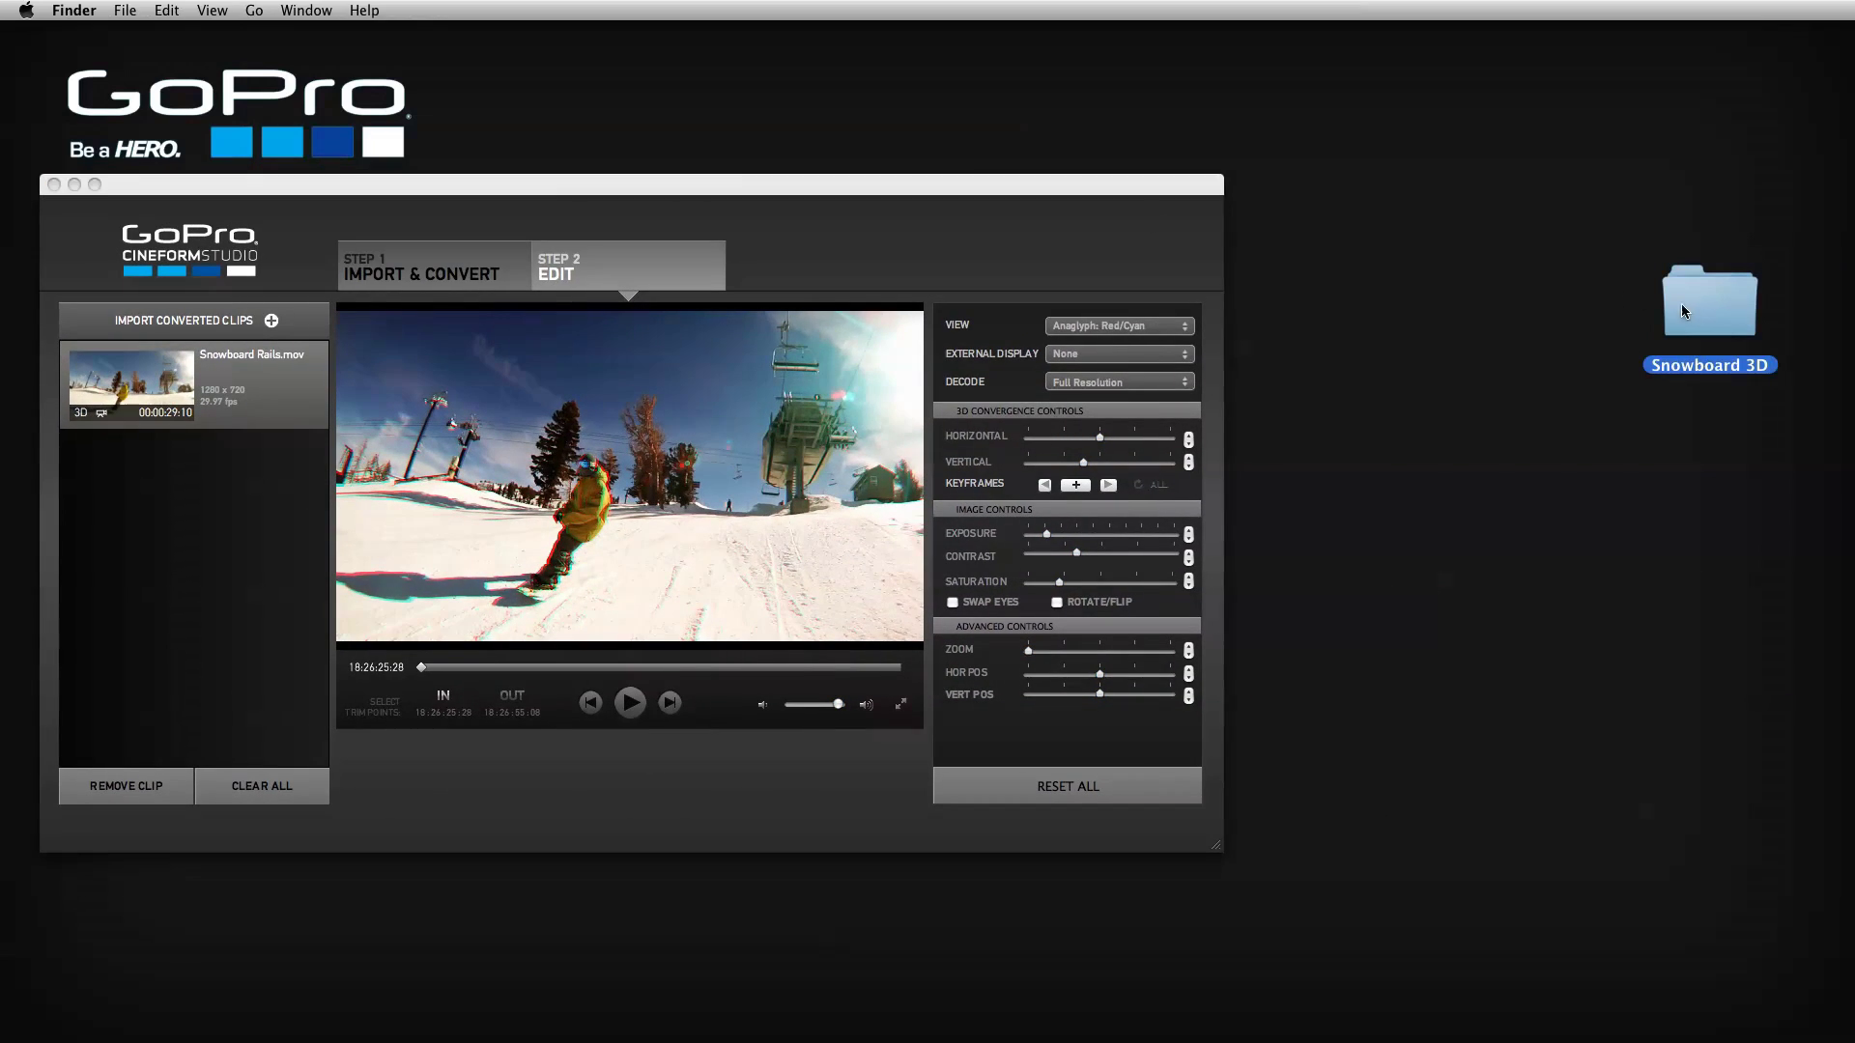
double_click(1714, 312)
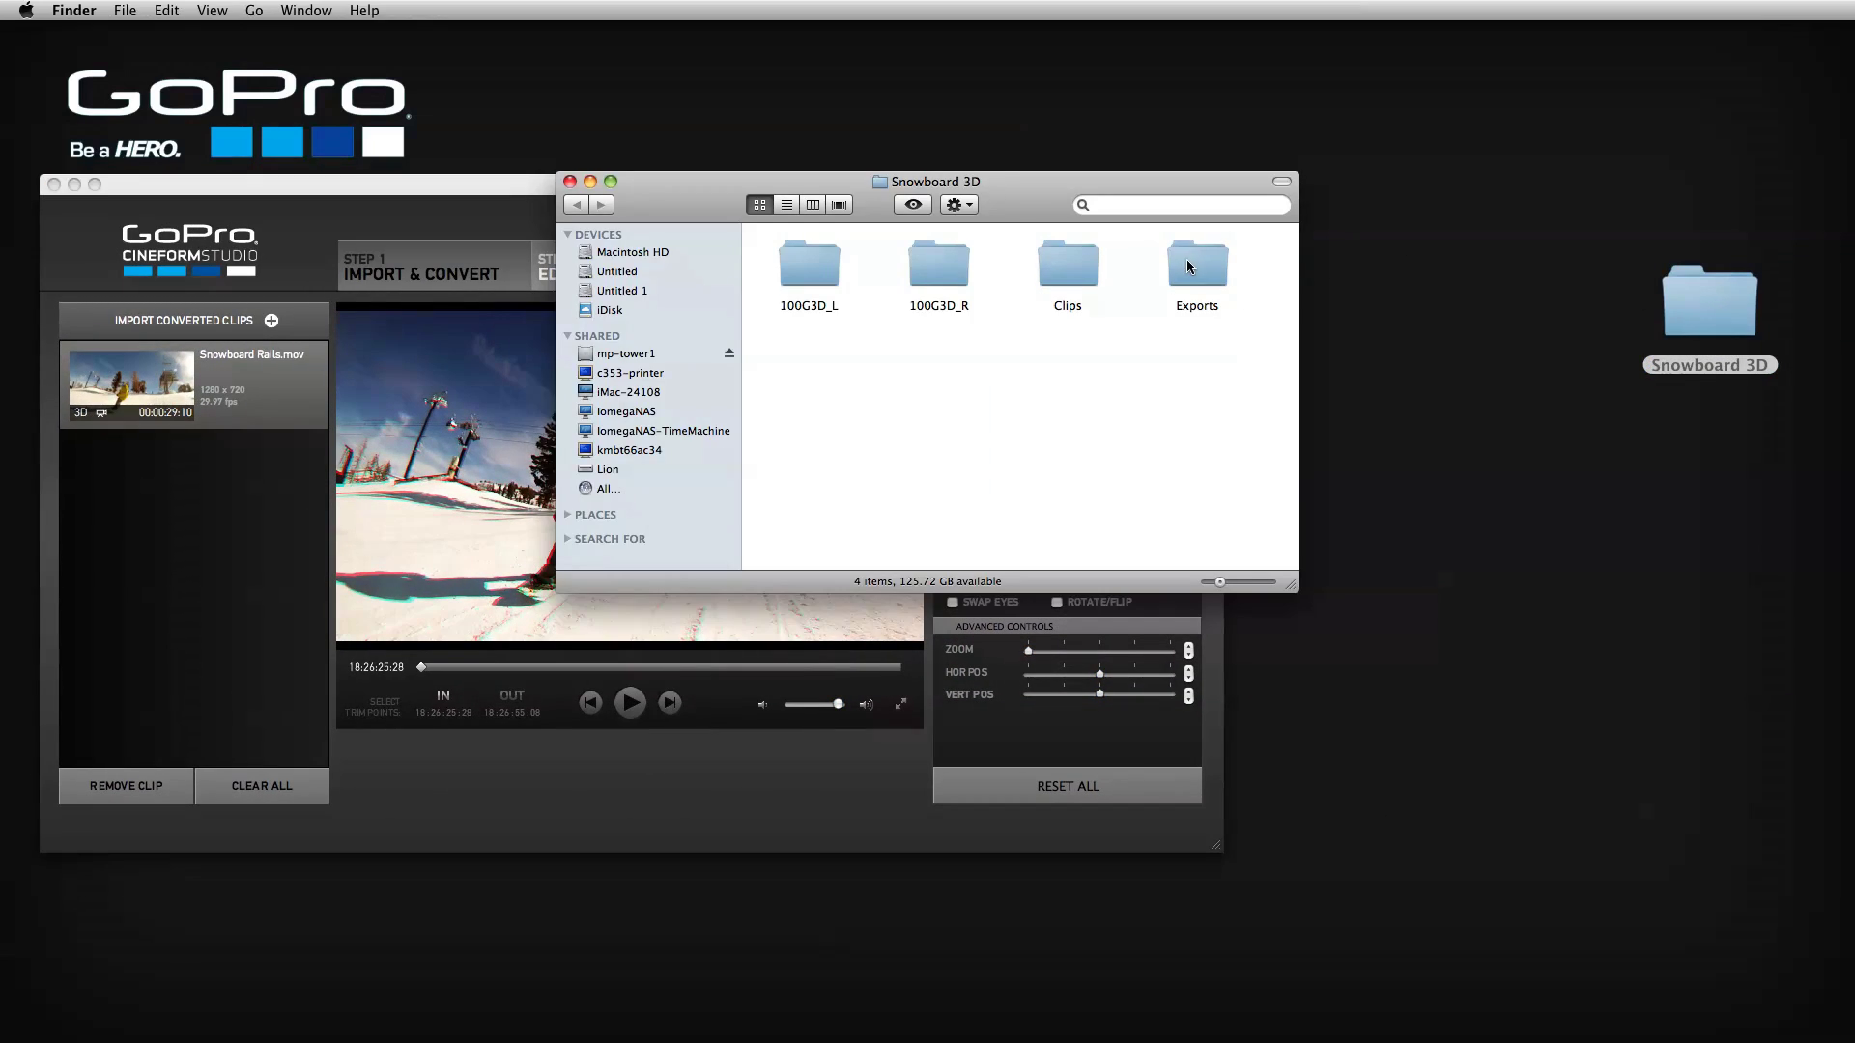
- Play Snowboard Rails YouTube.mov from Exports in QuickTime, then bring up YouTube's upload page
double_click(1188, 263)
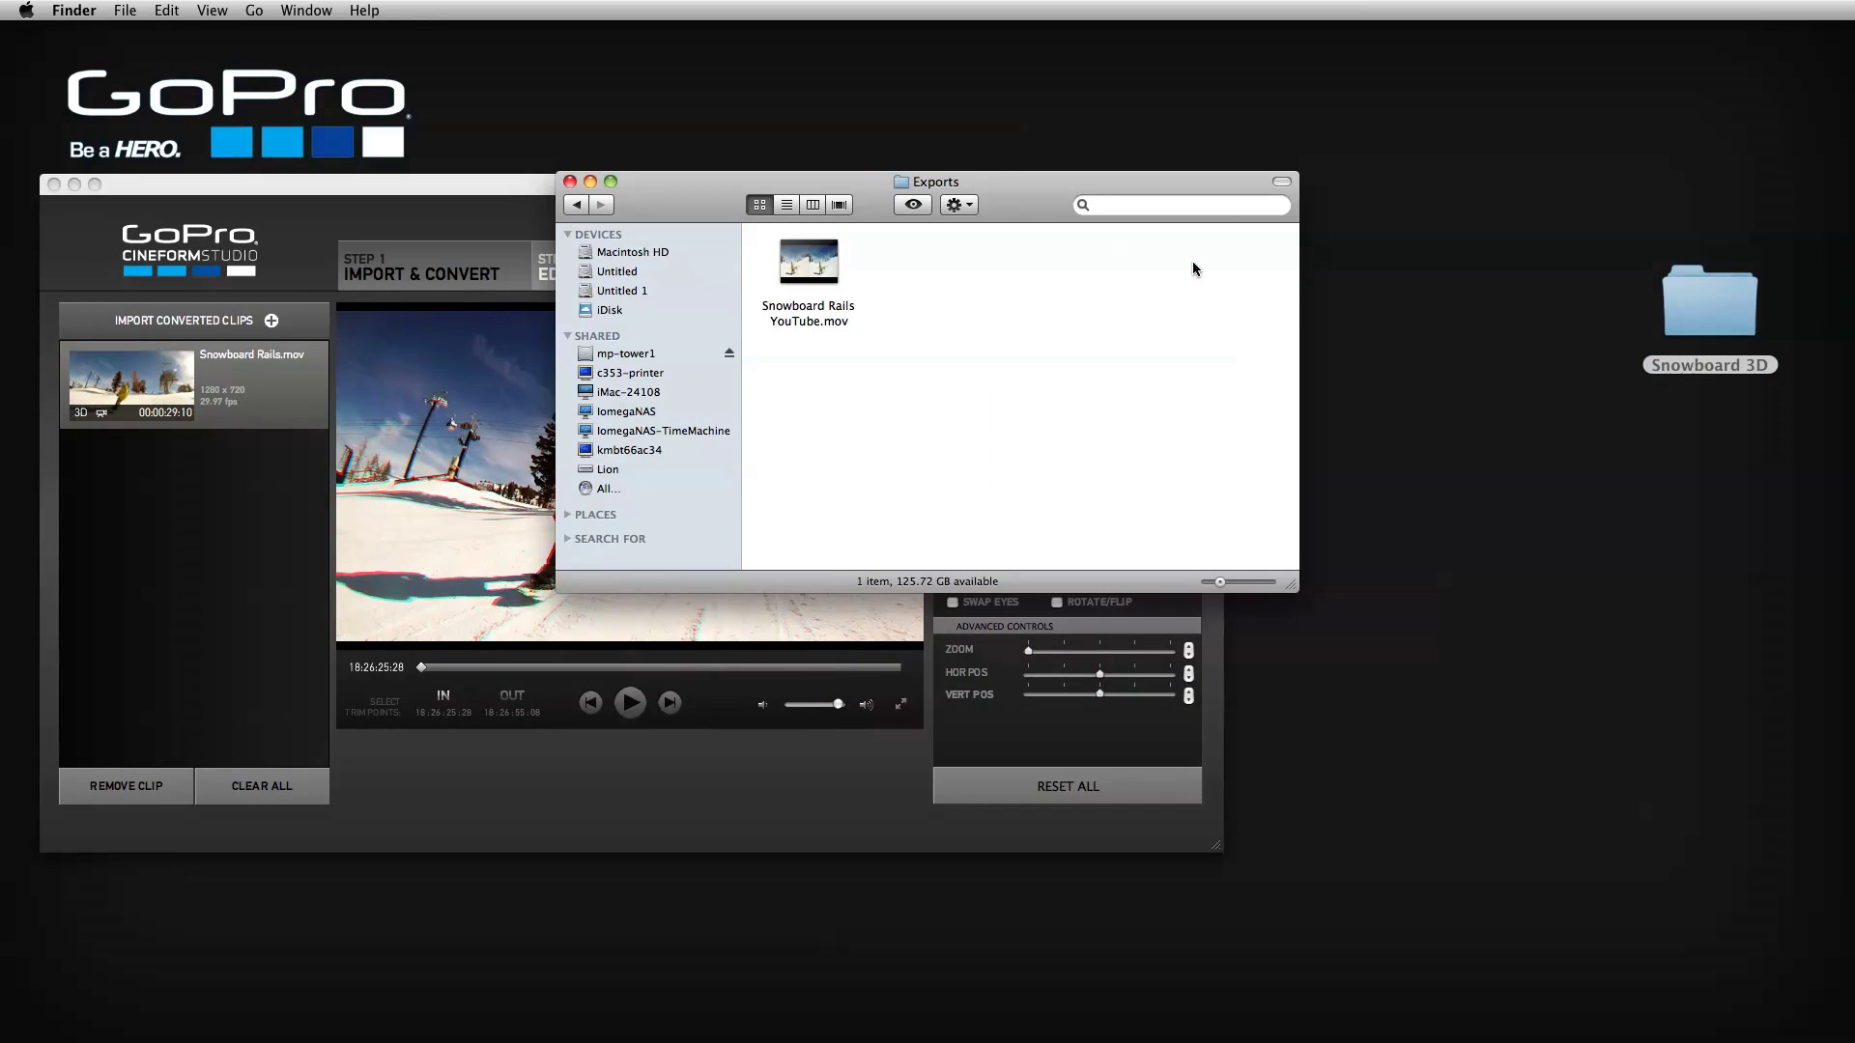
double_click(816, 275)
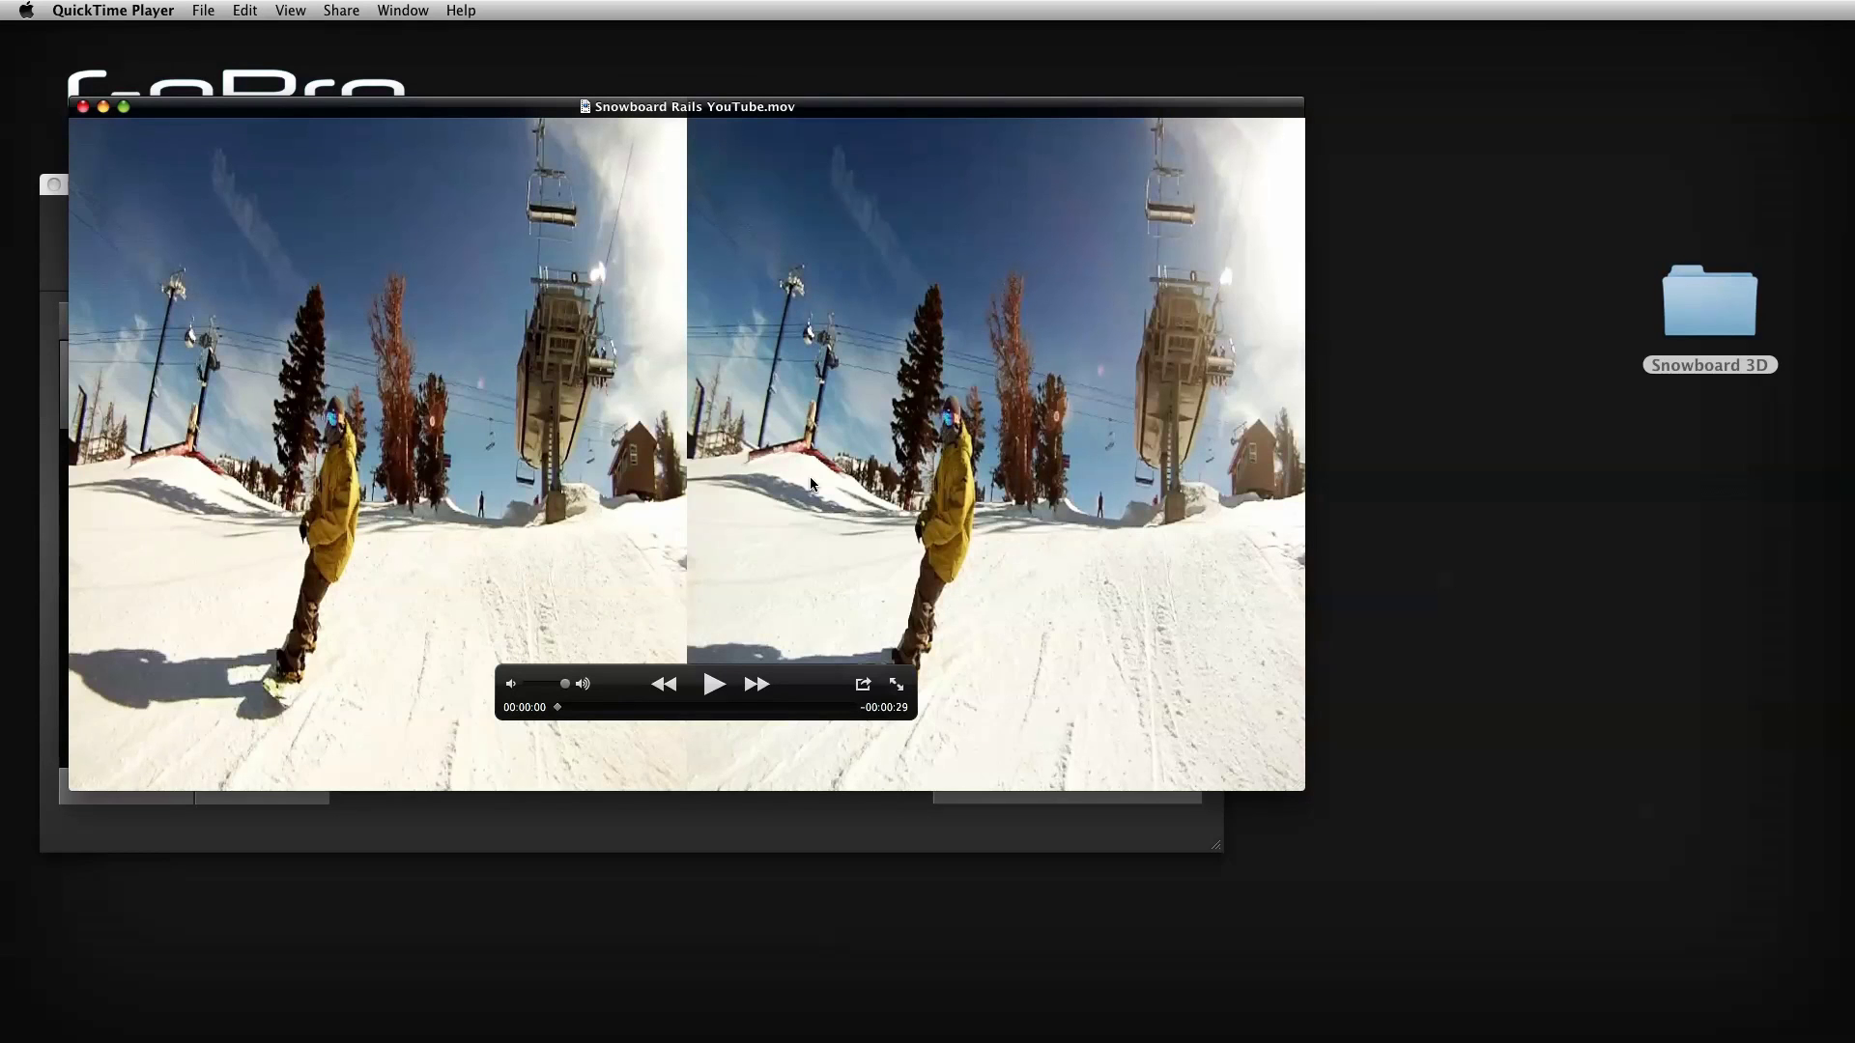
click(710, 688)
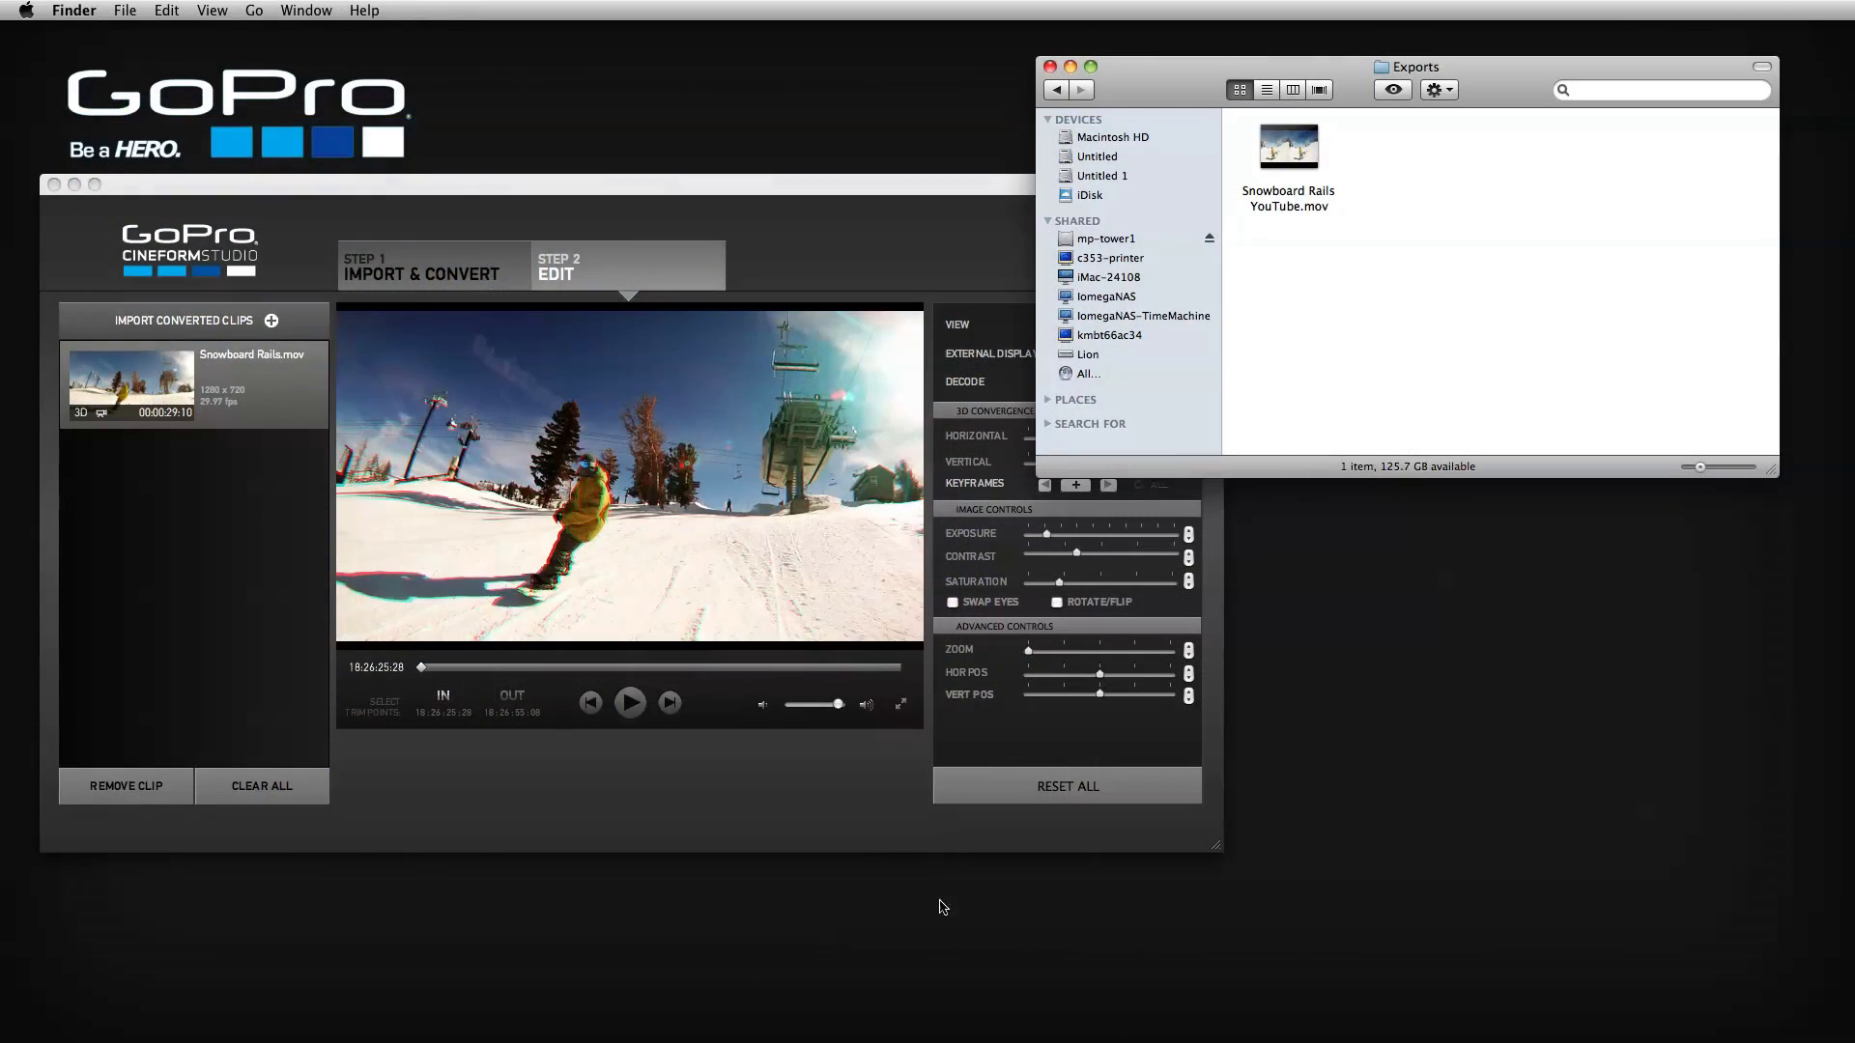
click(948, 988)
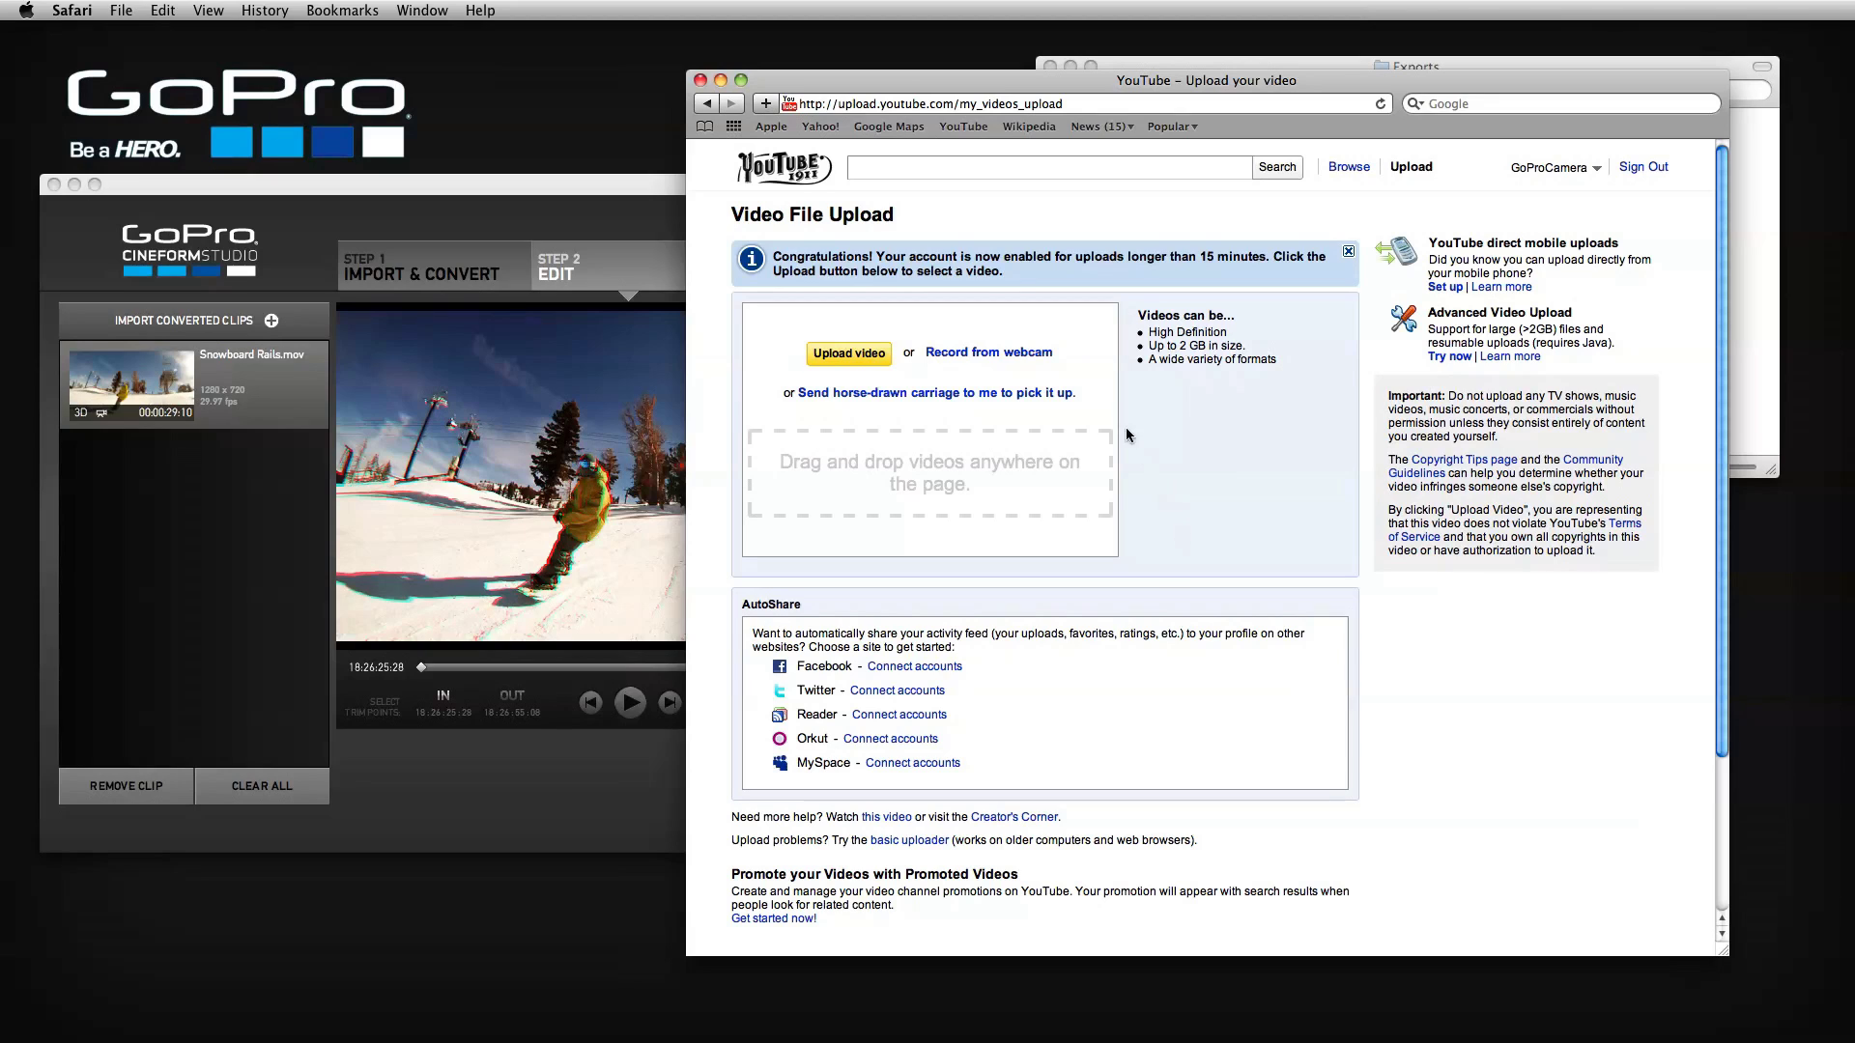
- Choose Snowboard Rails YouTube.mov from Desktop > Snowboard 3D > Exports for upload
click(848, 351)
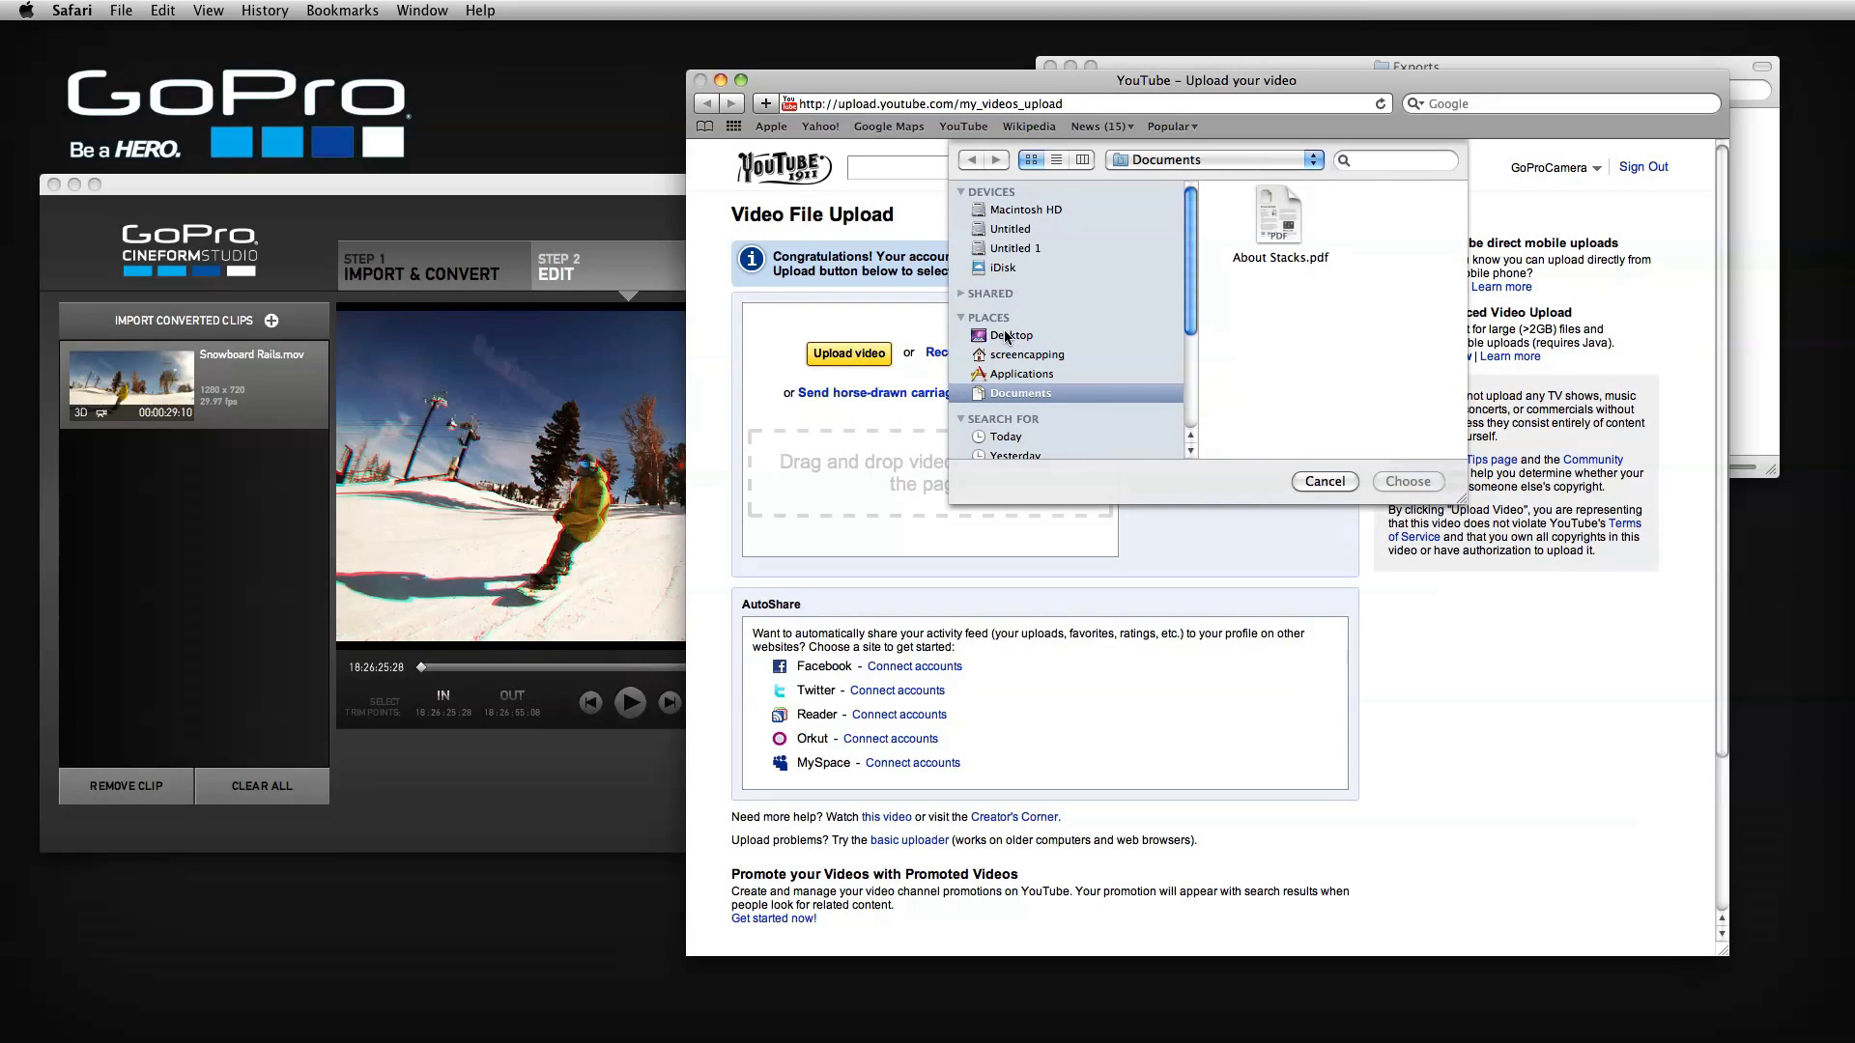
click(1009, 337)
double_click(1301, 217)
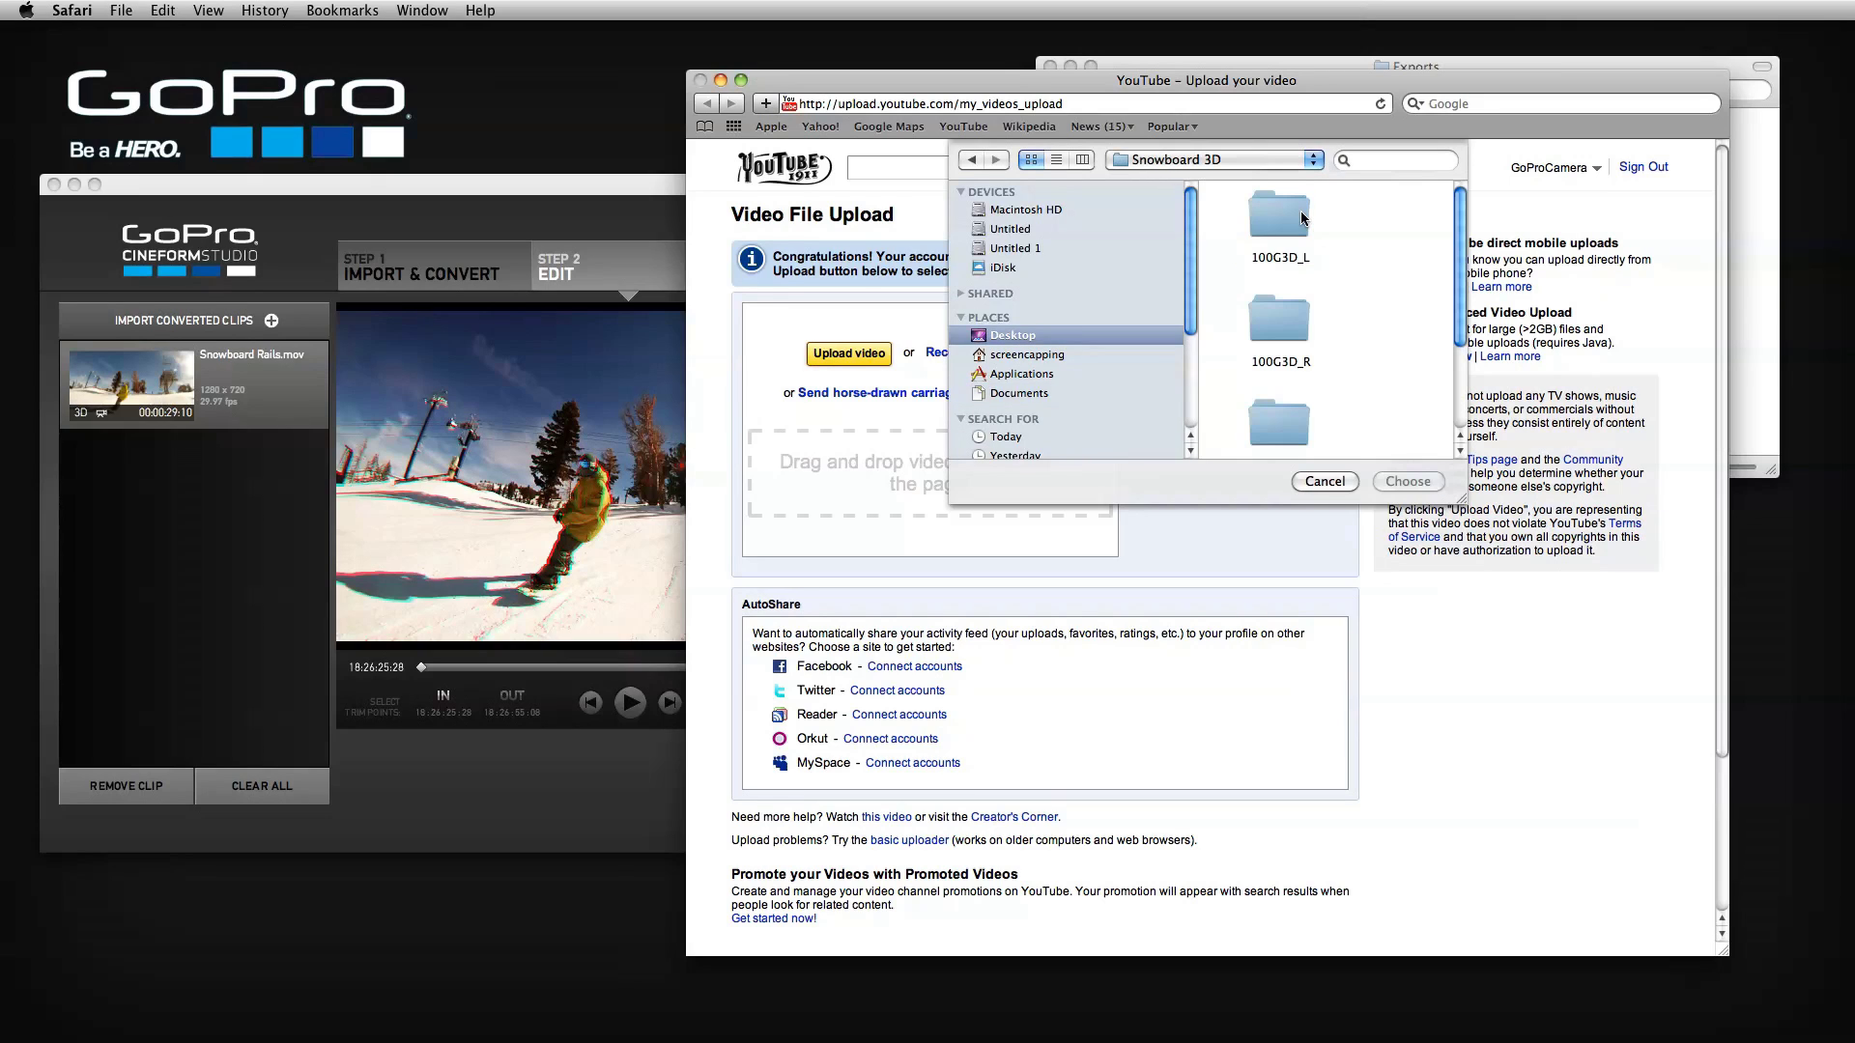
mouse_move(1457, 496)
mouse_down()
mouse_move(1655, 566)
mouse_move(1695, 605)
mouse_up()
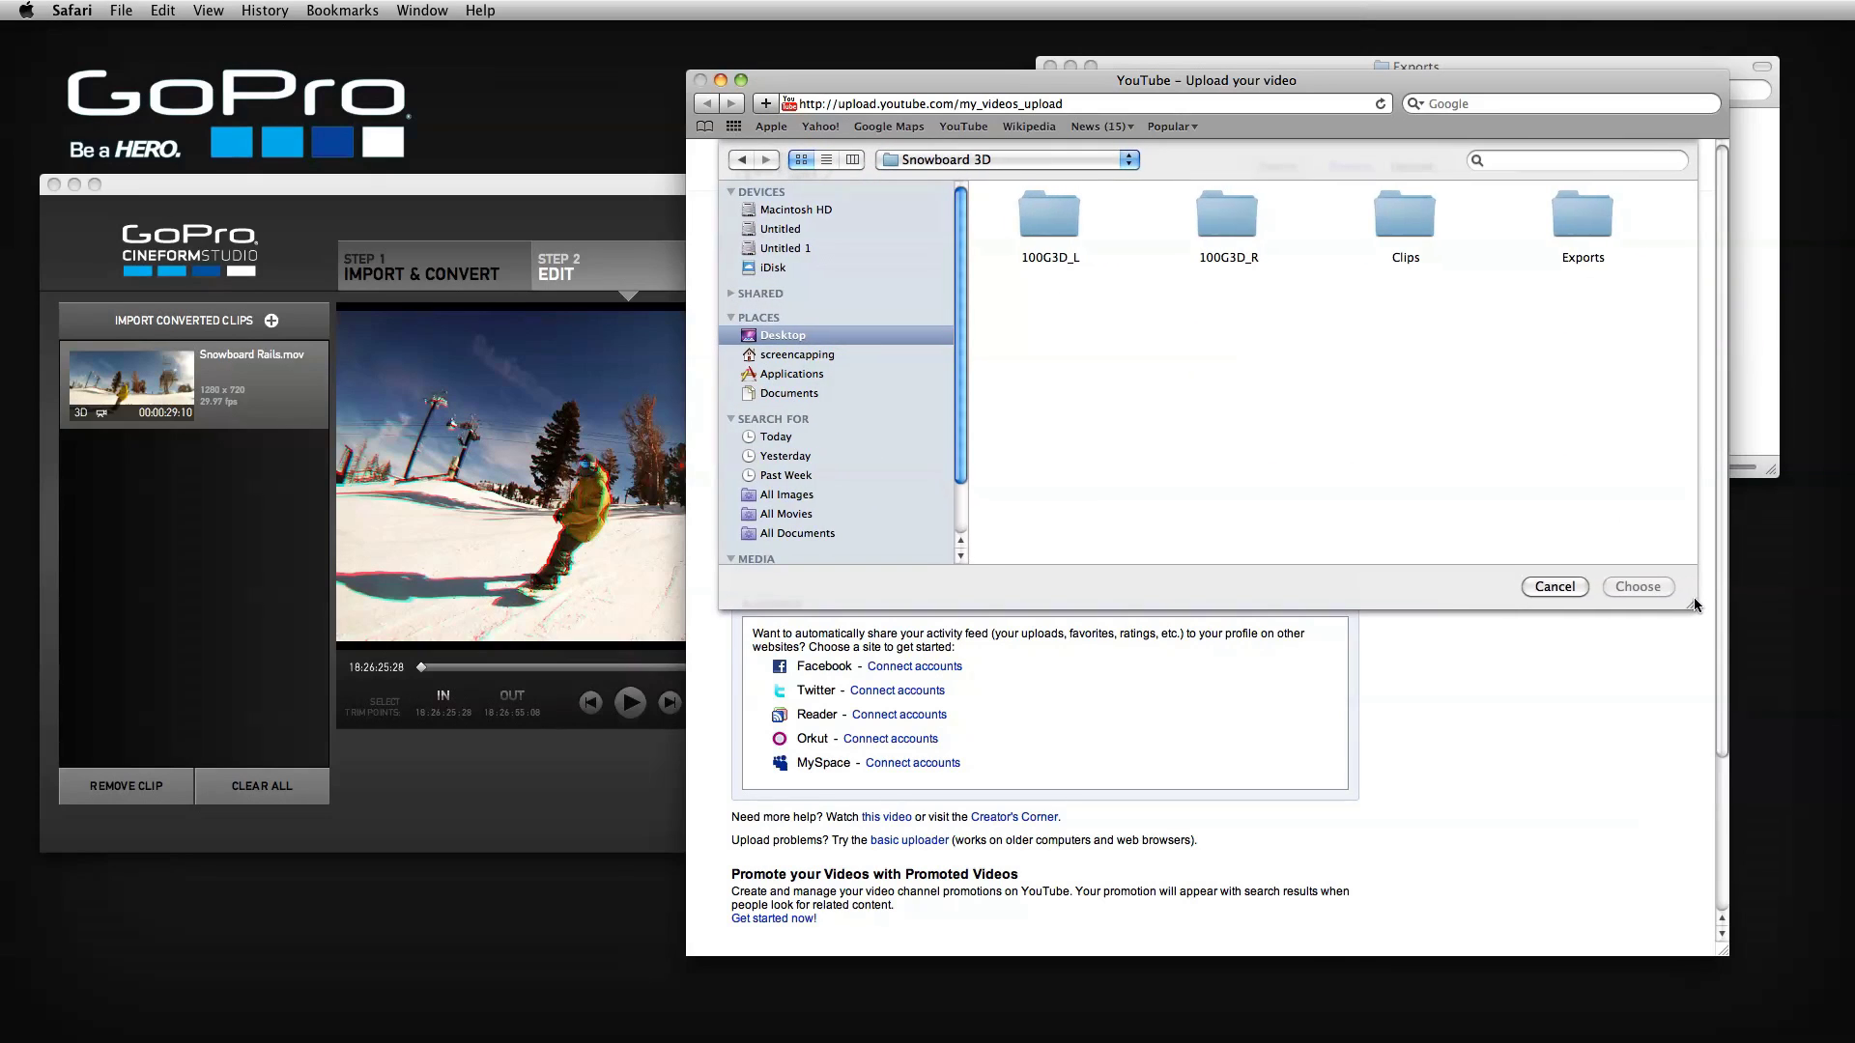
double_click(1579, 211)
double_click(1063, 231)
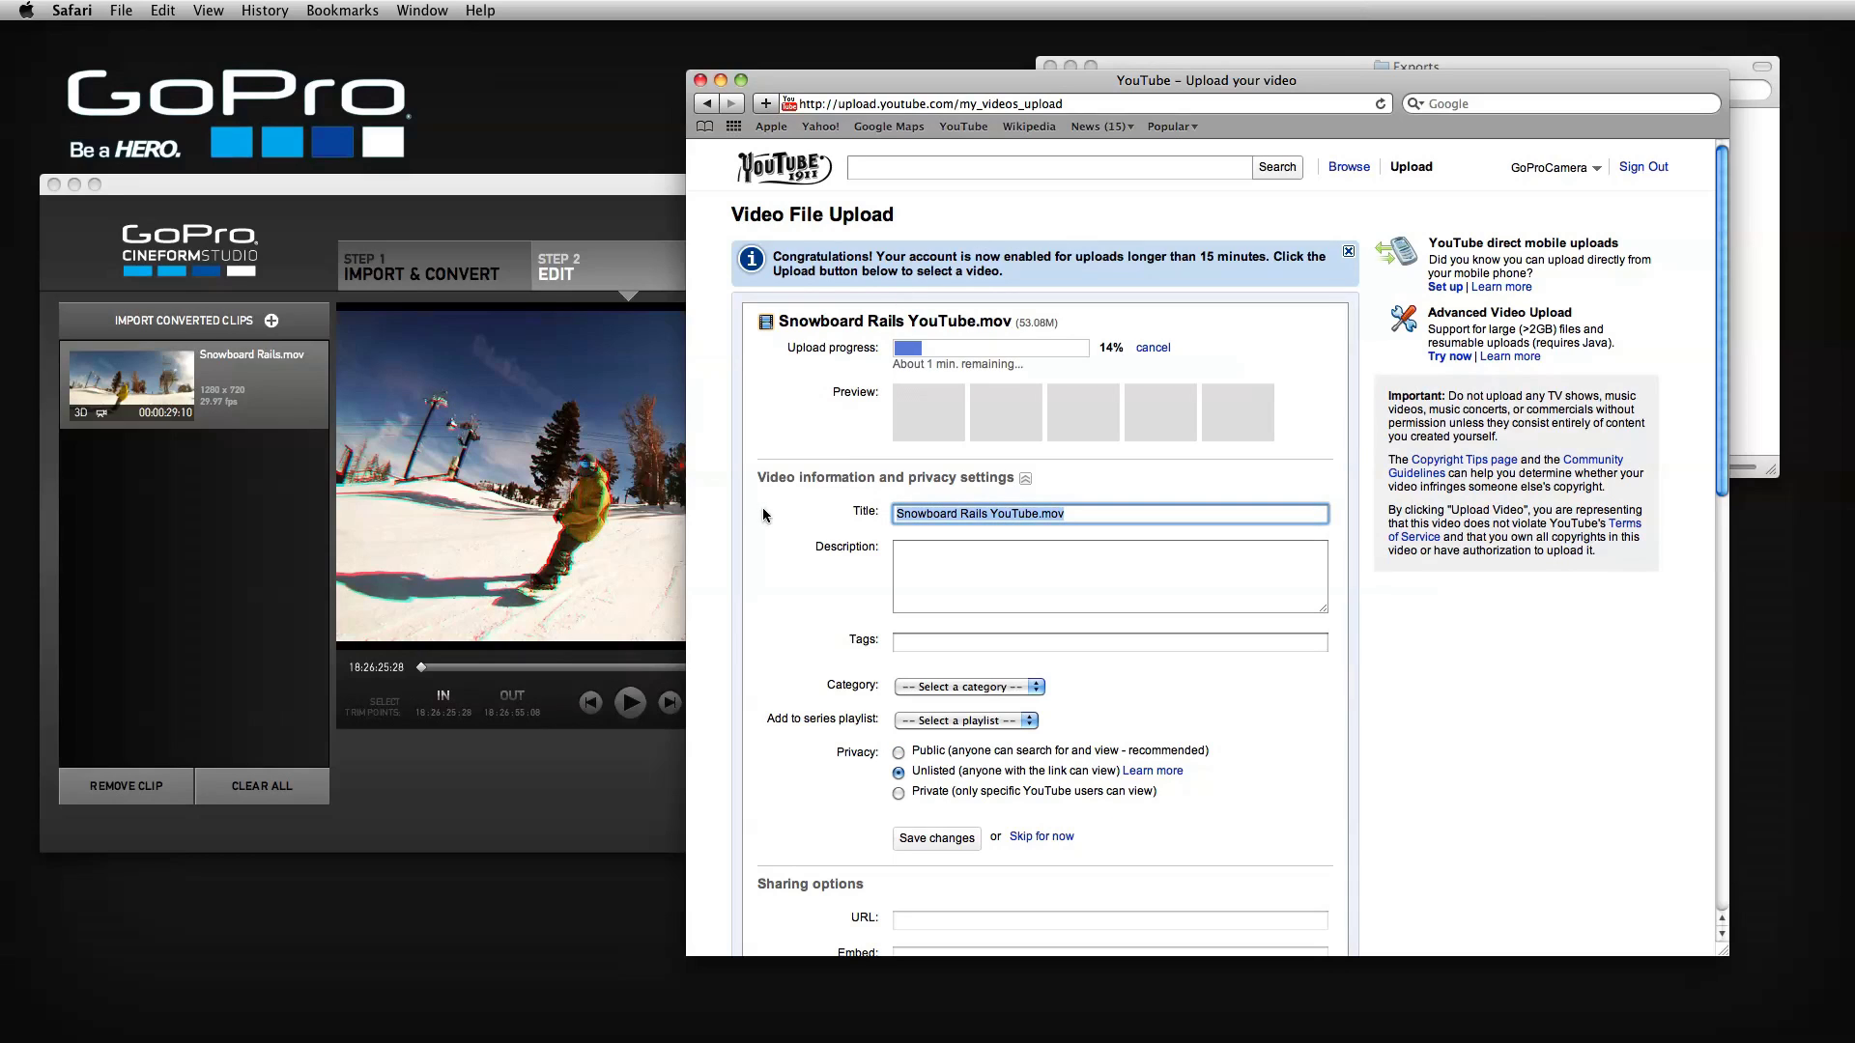
text(Snowboard)
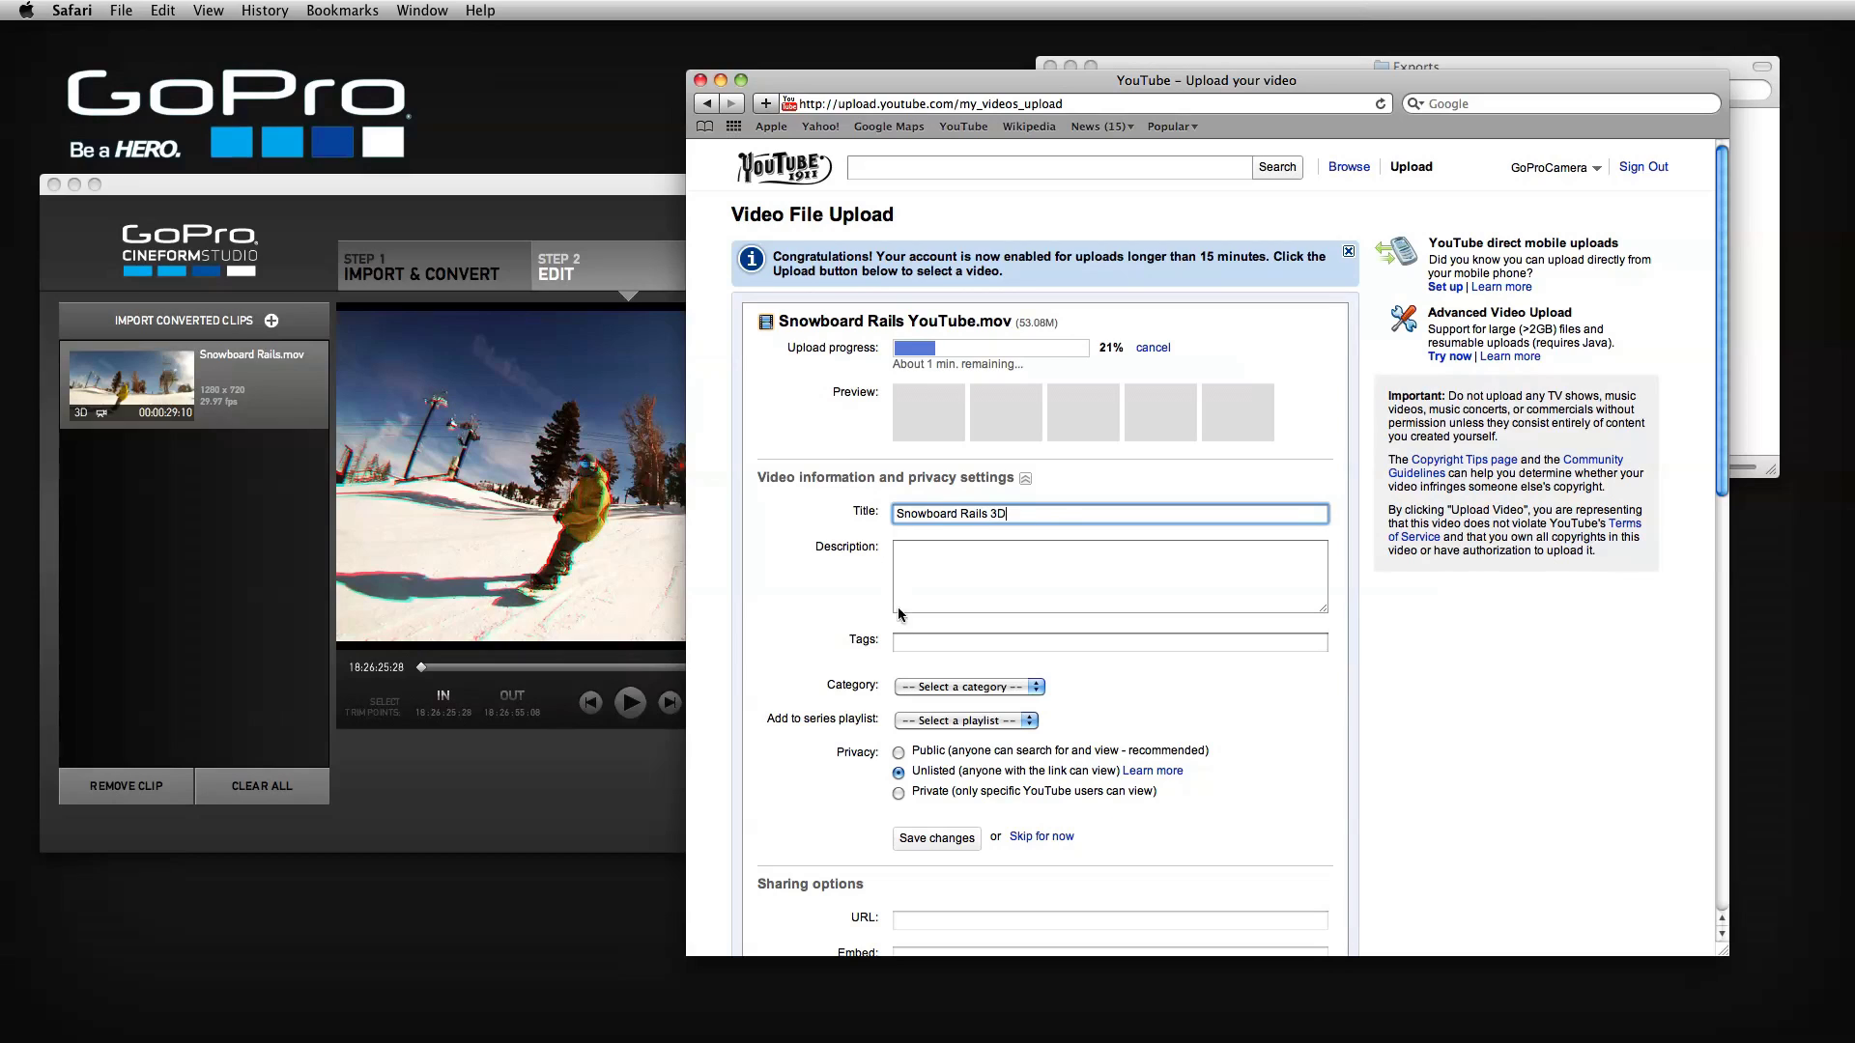
- Title the video Snowboard Rails 3D, tag it yt3d:enable=true, save, and open its watch page
click(898, 640)
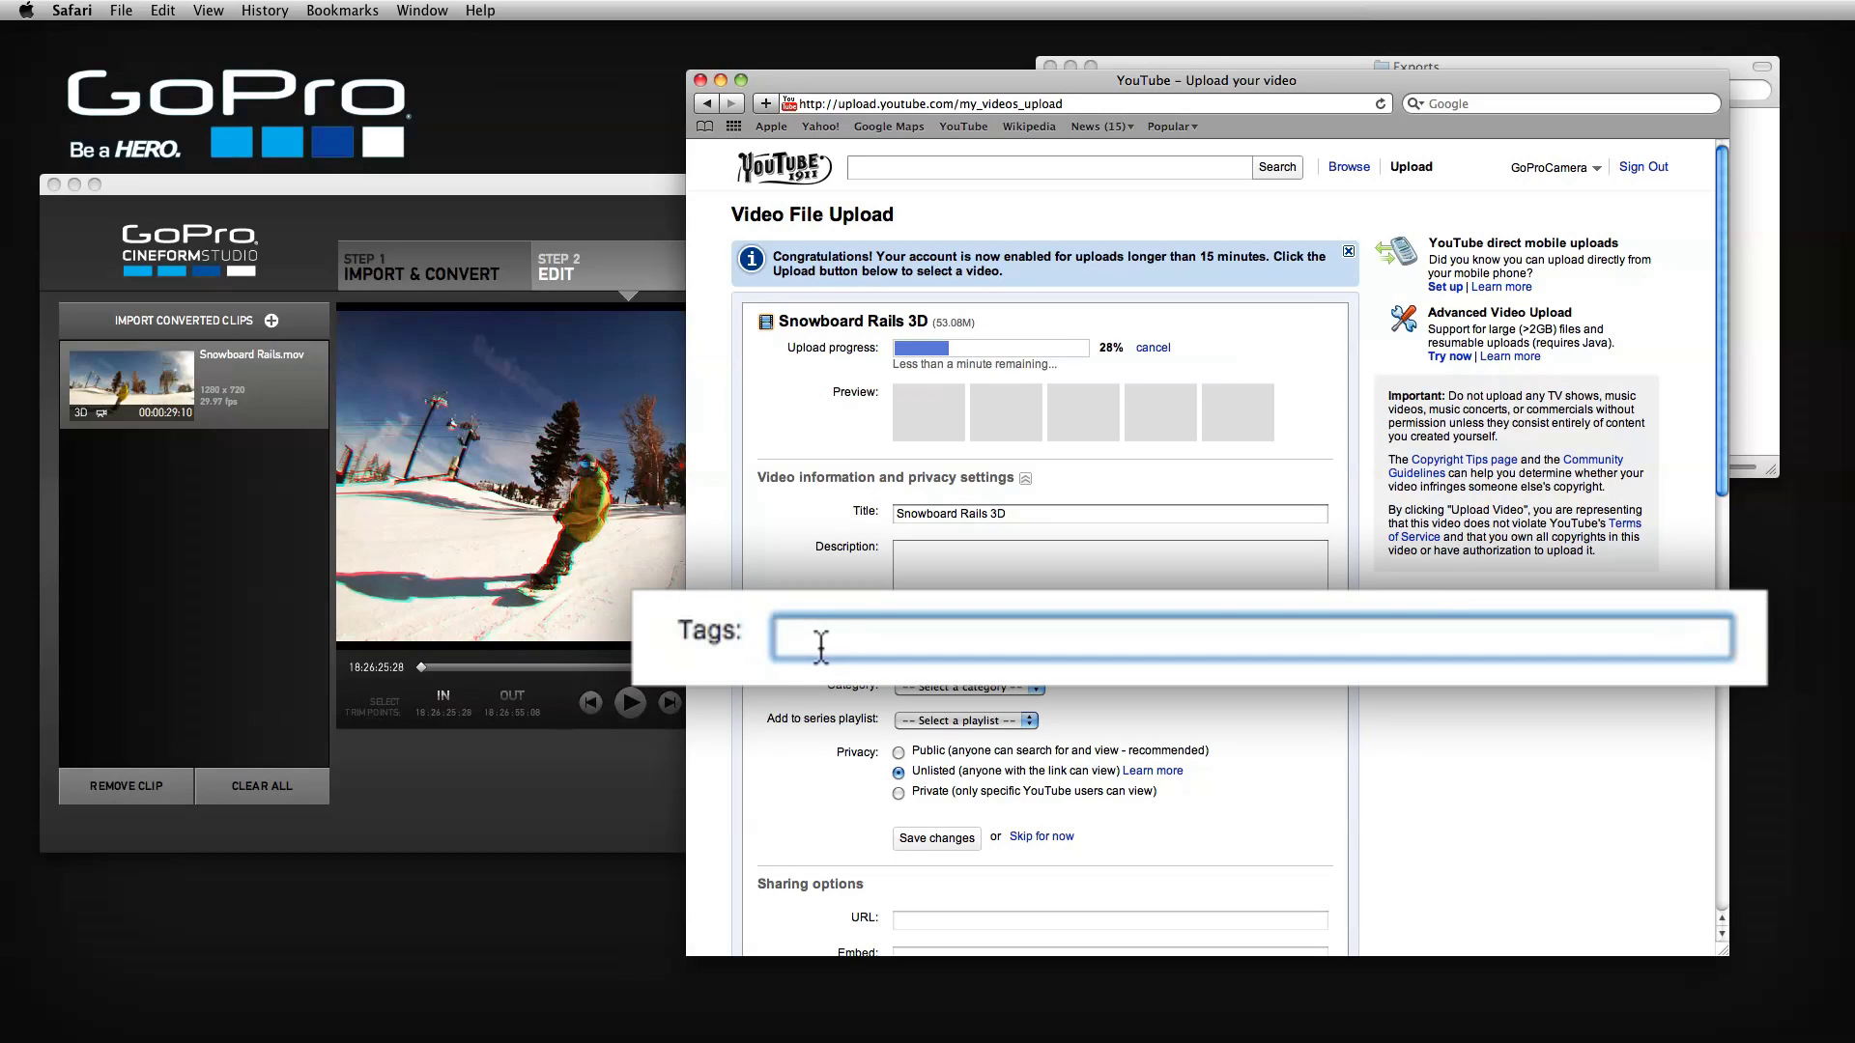
text(yt3d)
text(:)
text(enable=)
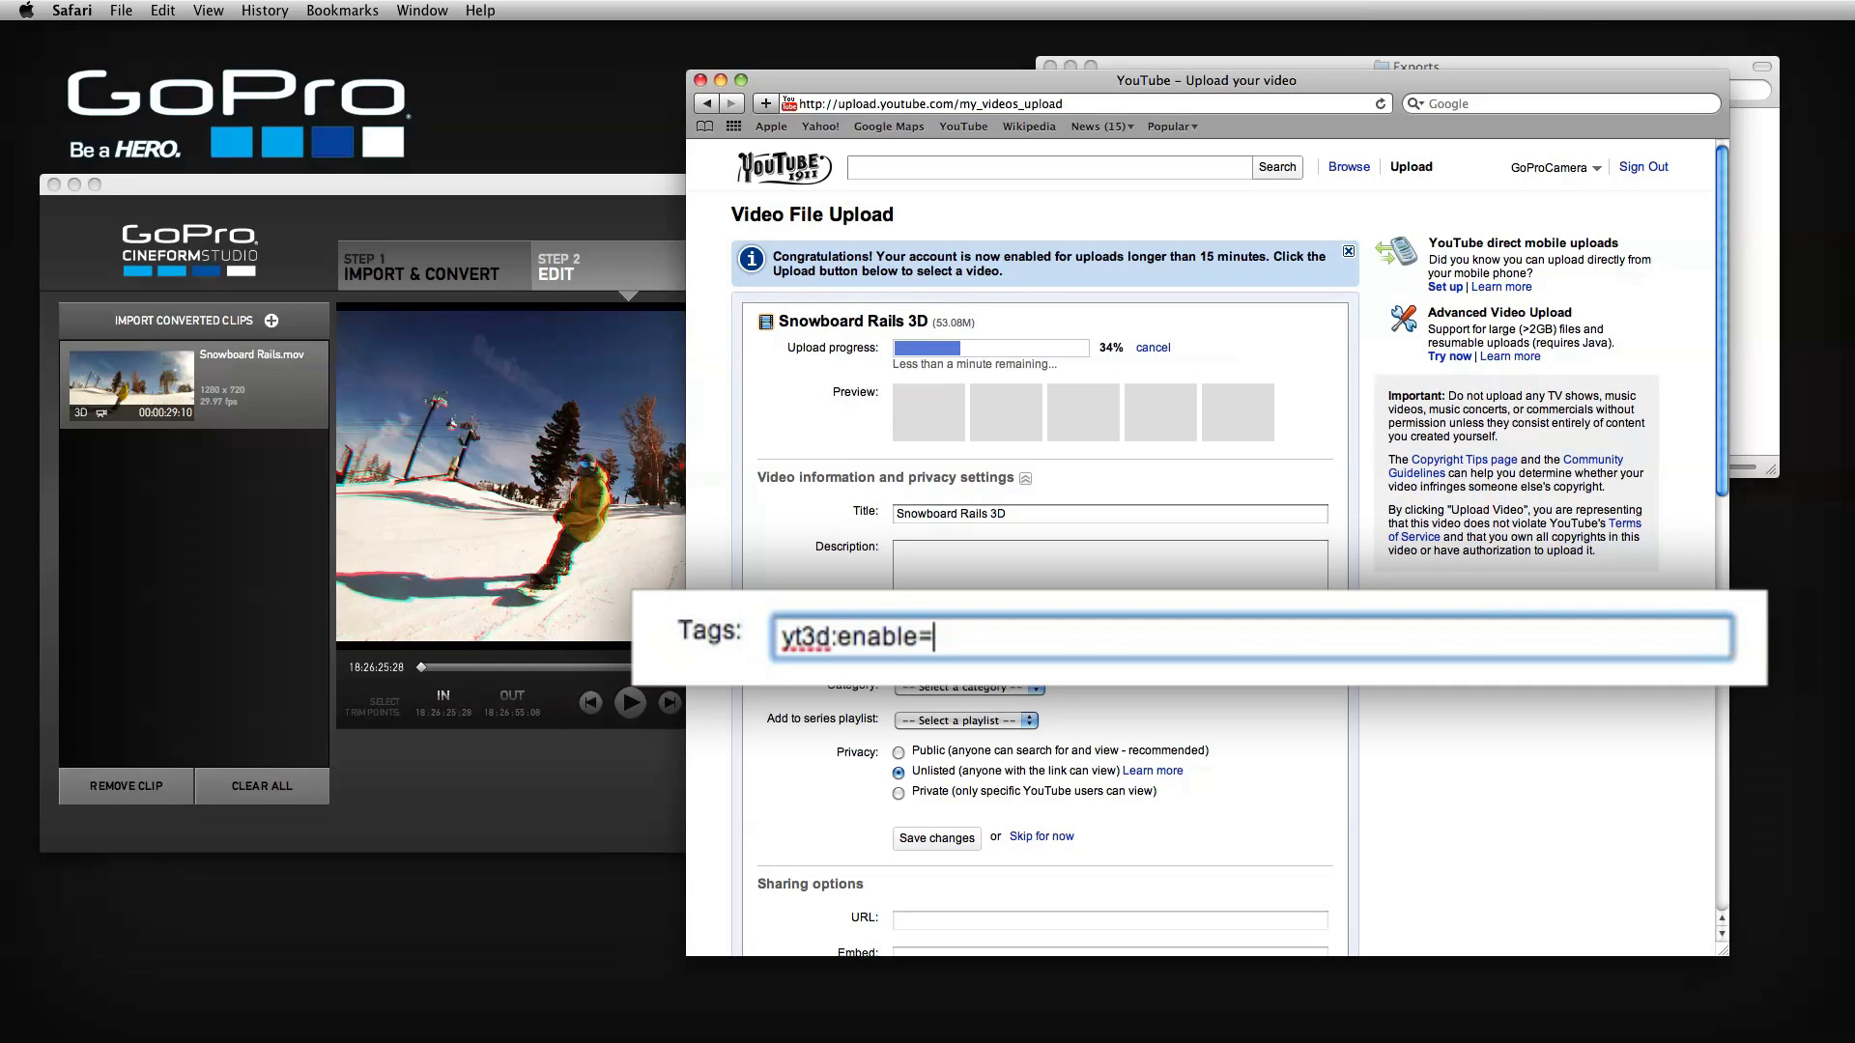
text(true)
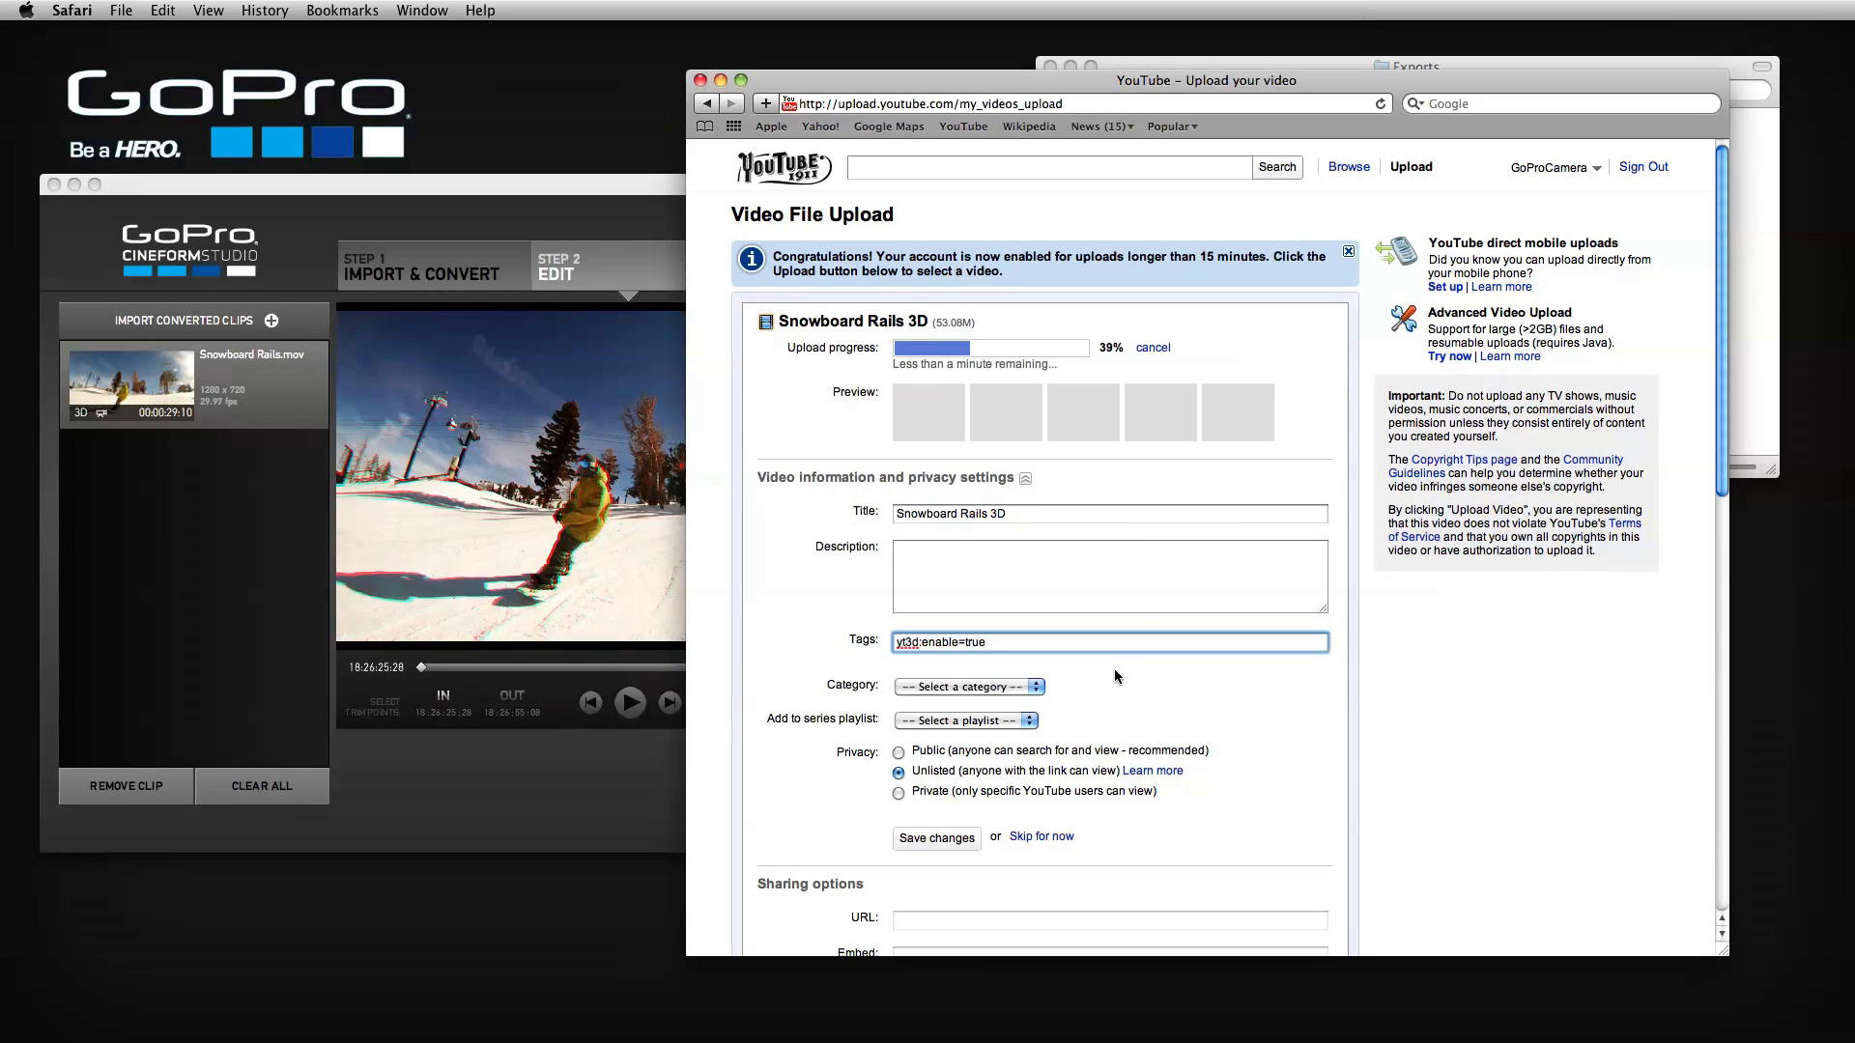
click(936, 838)
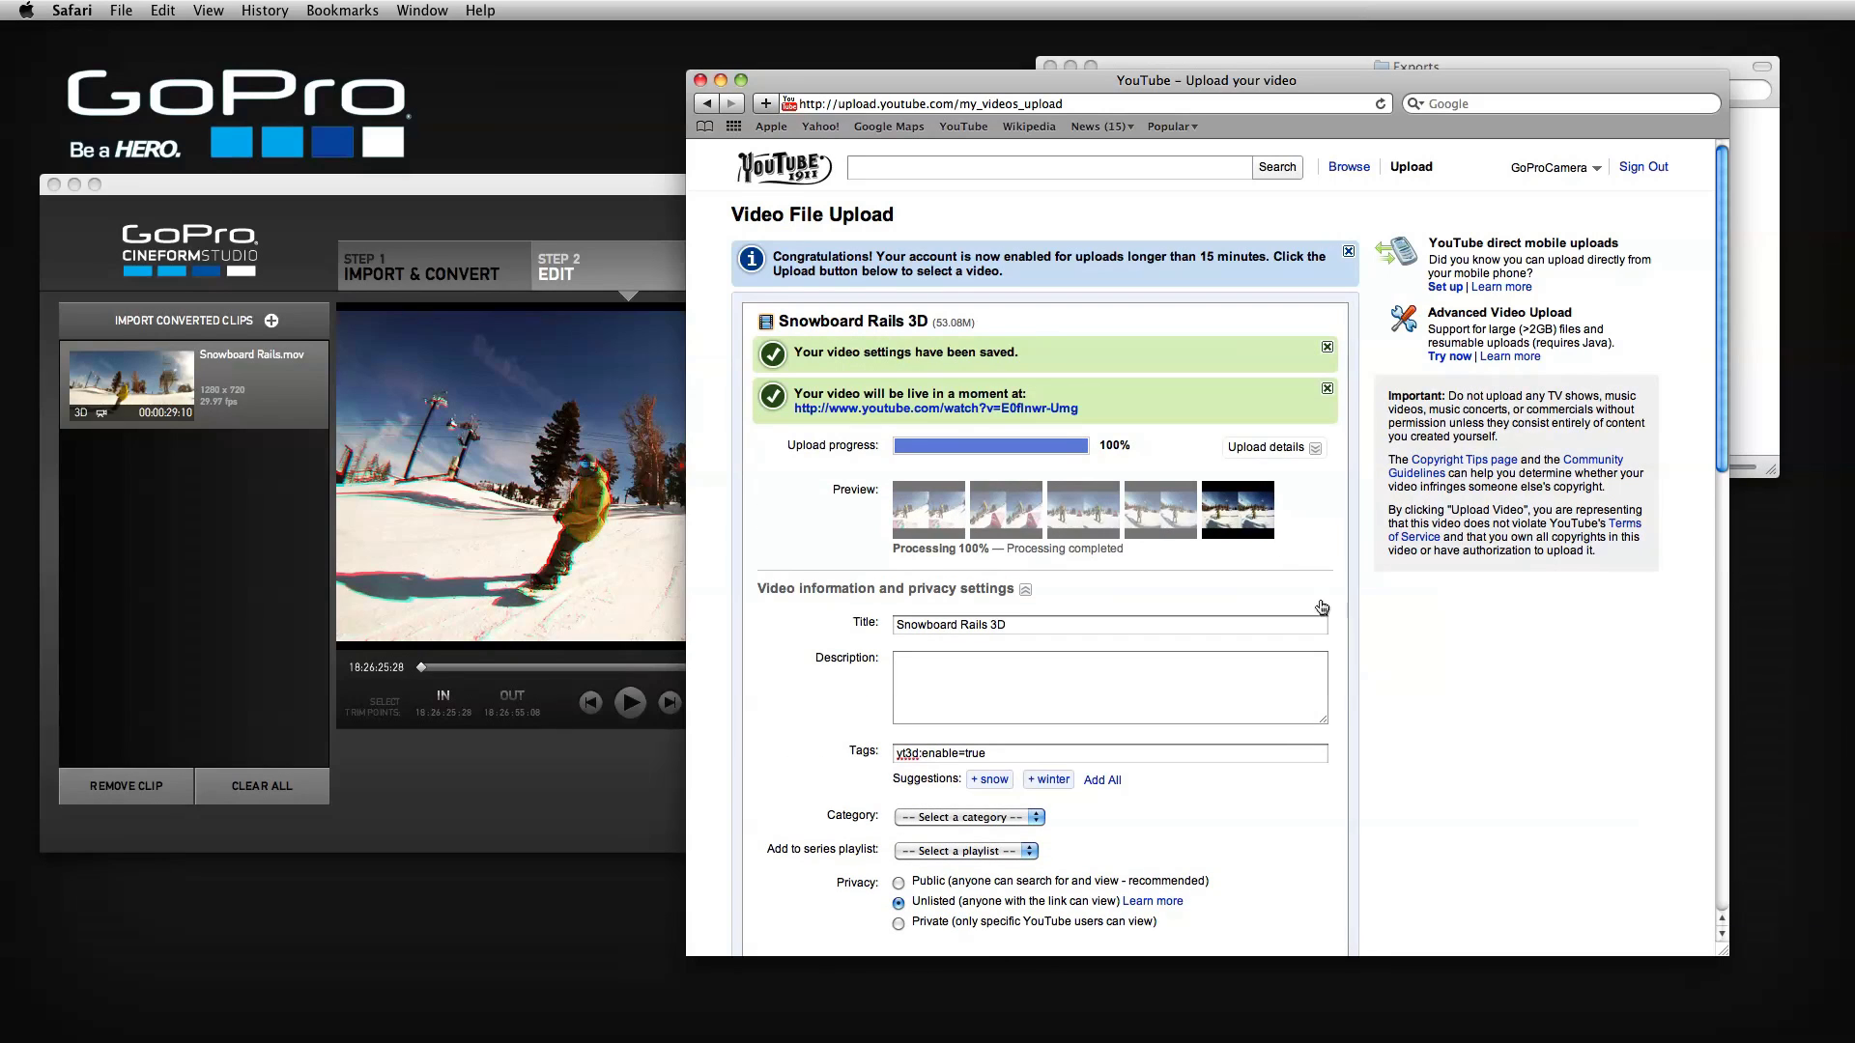
click(1019, 408)
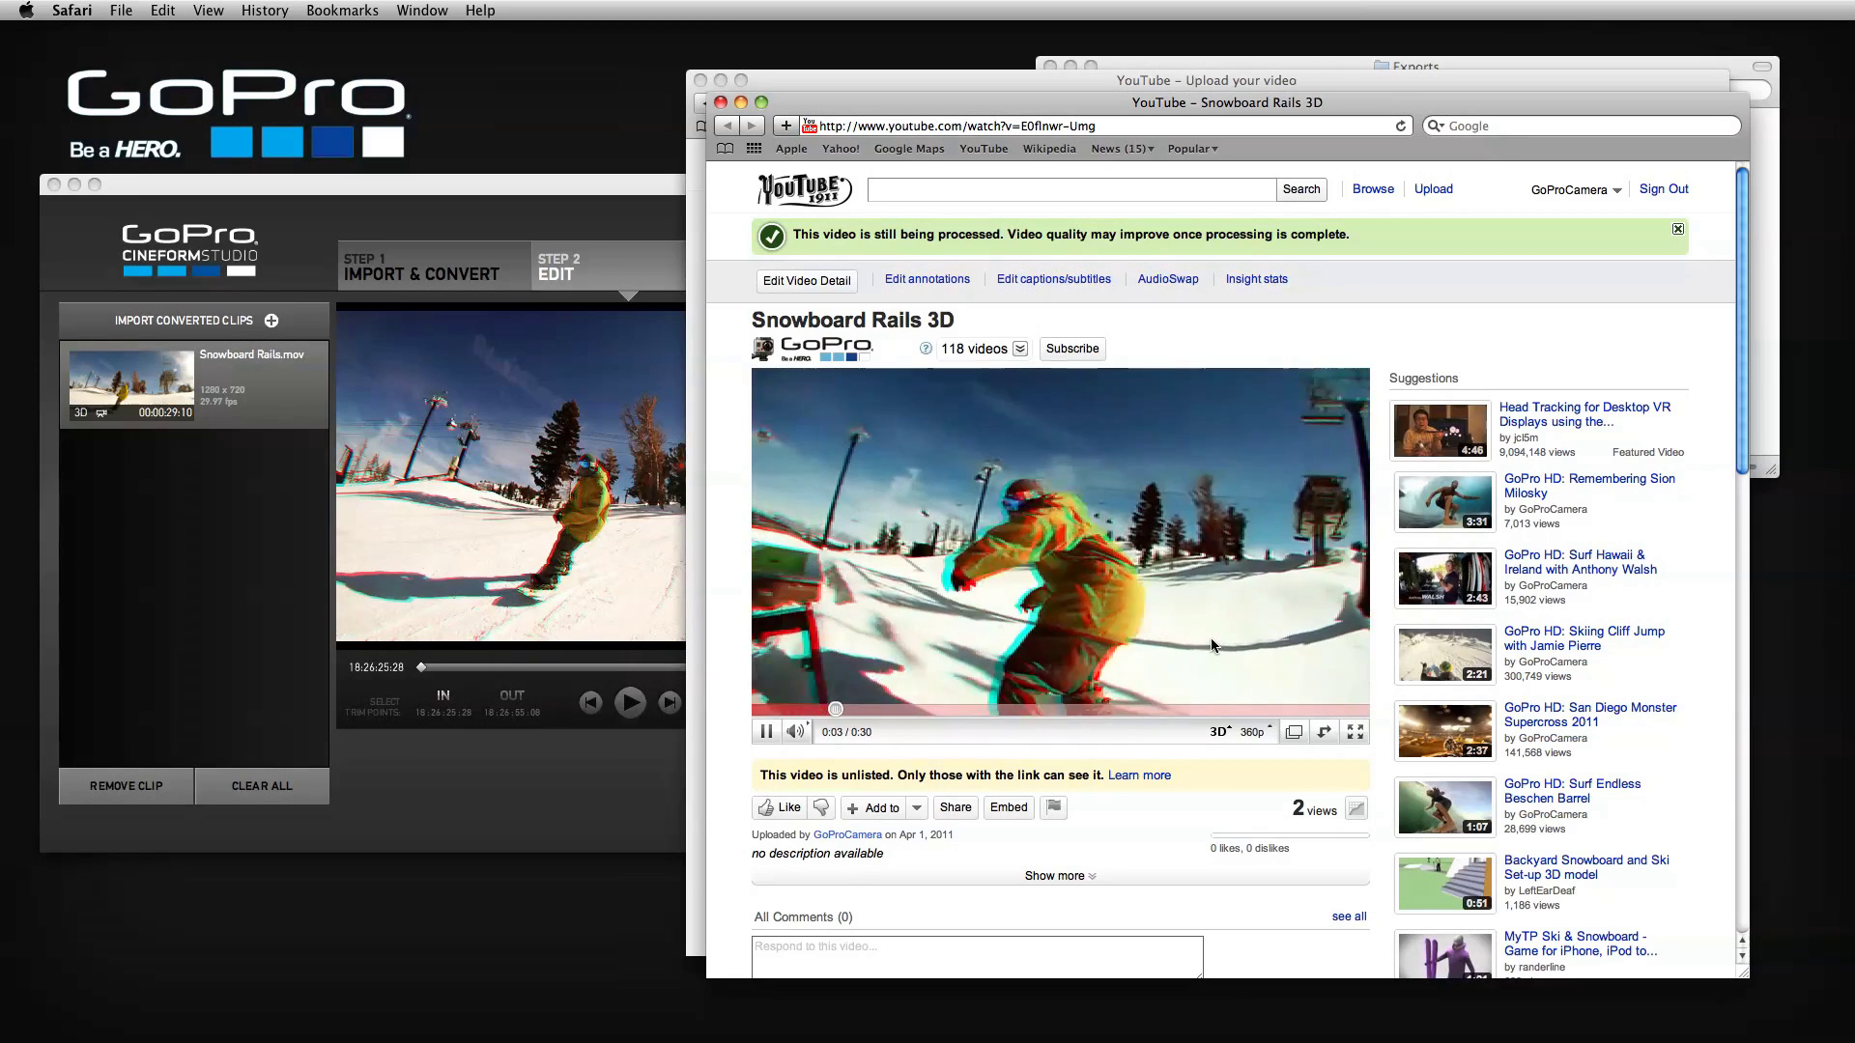
- Switch the player's 3D view to Optimized (Dubois), then to Grayscale anaglyph
click(1218, 731)
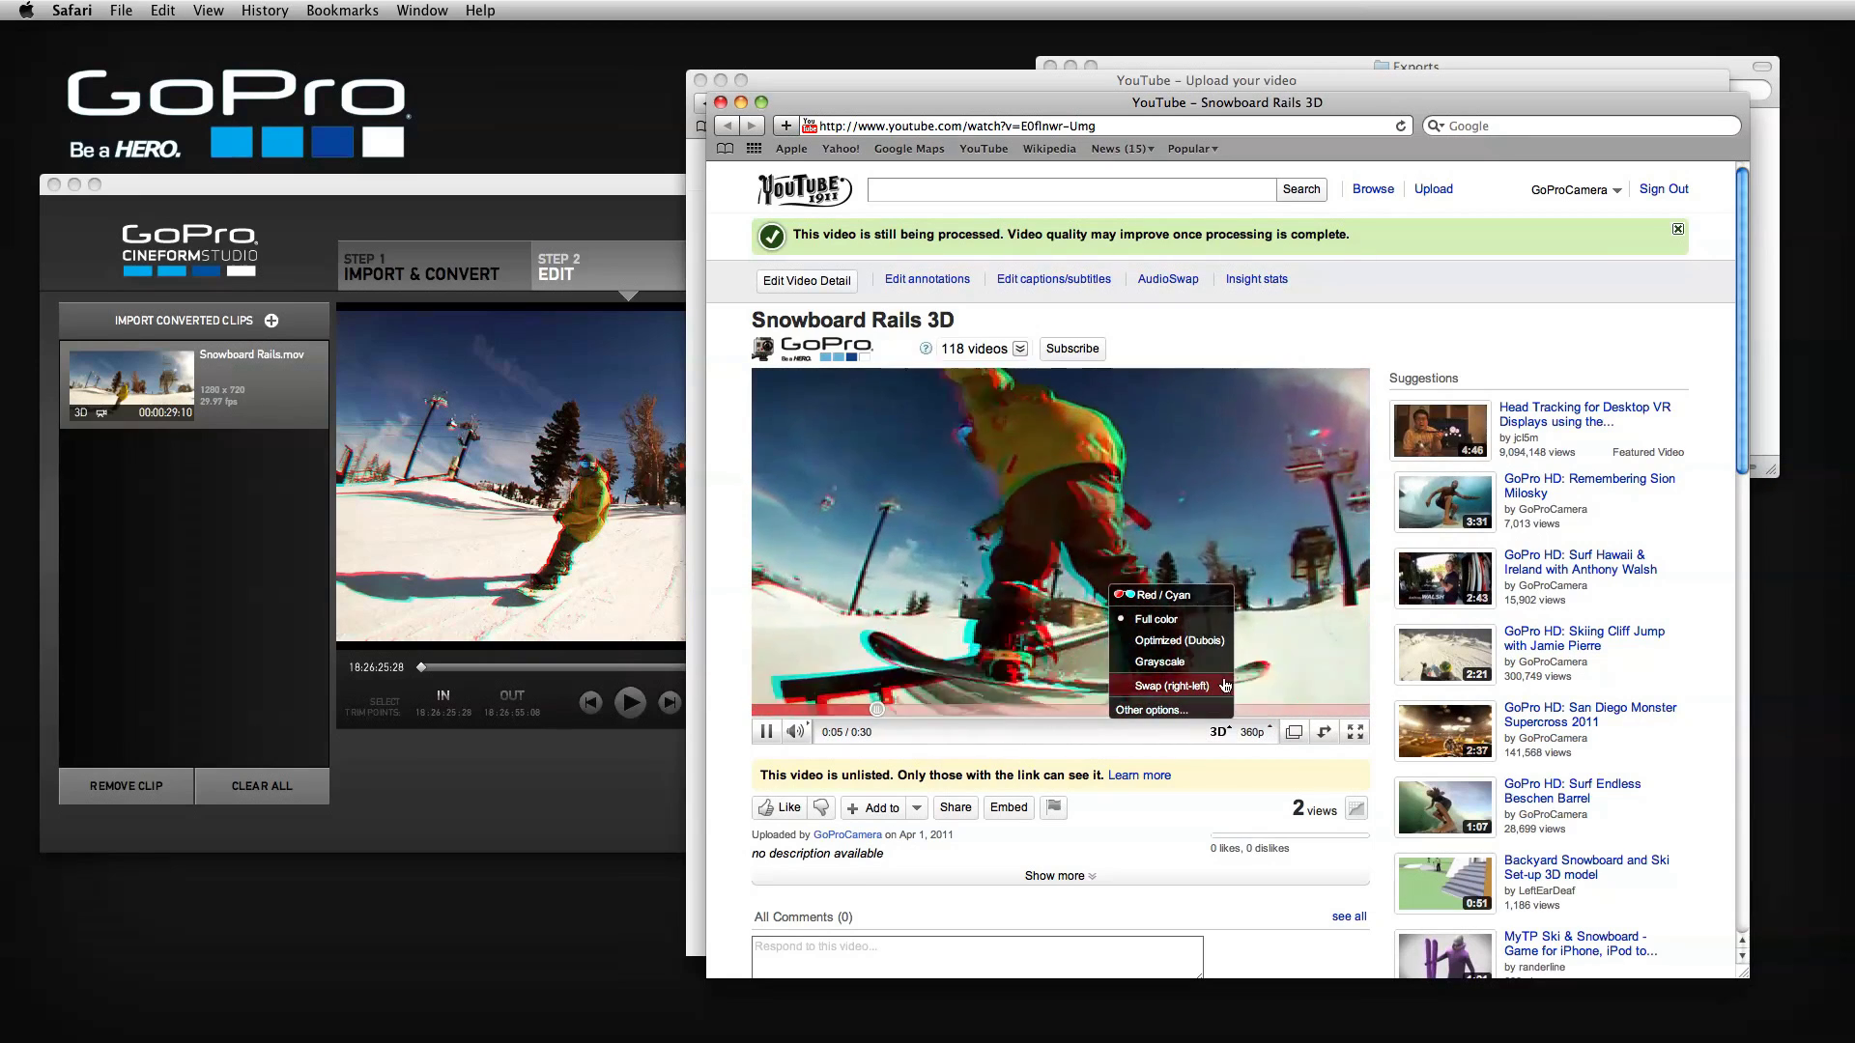
click(1207, 639)
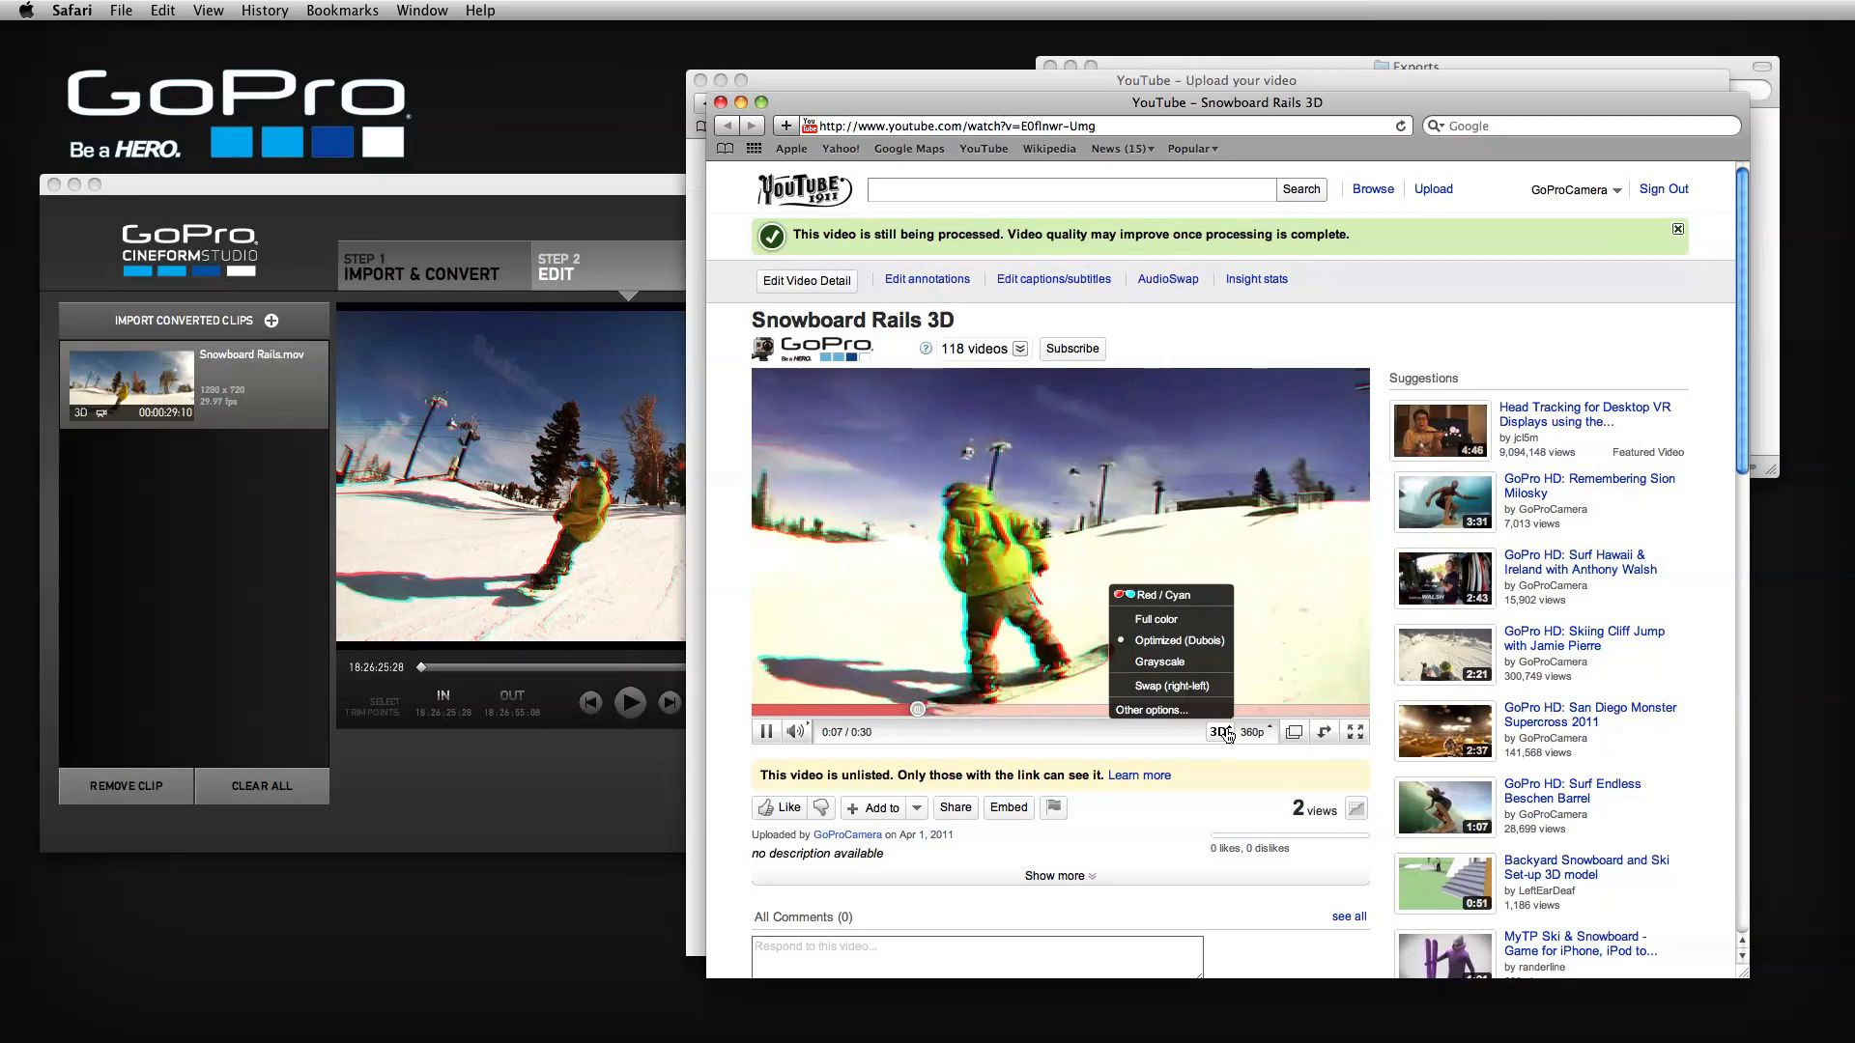
click(1202, 662)
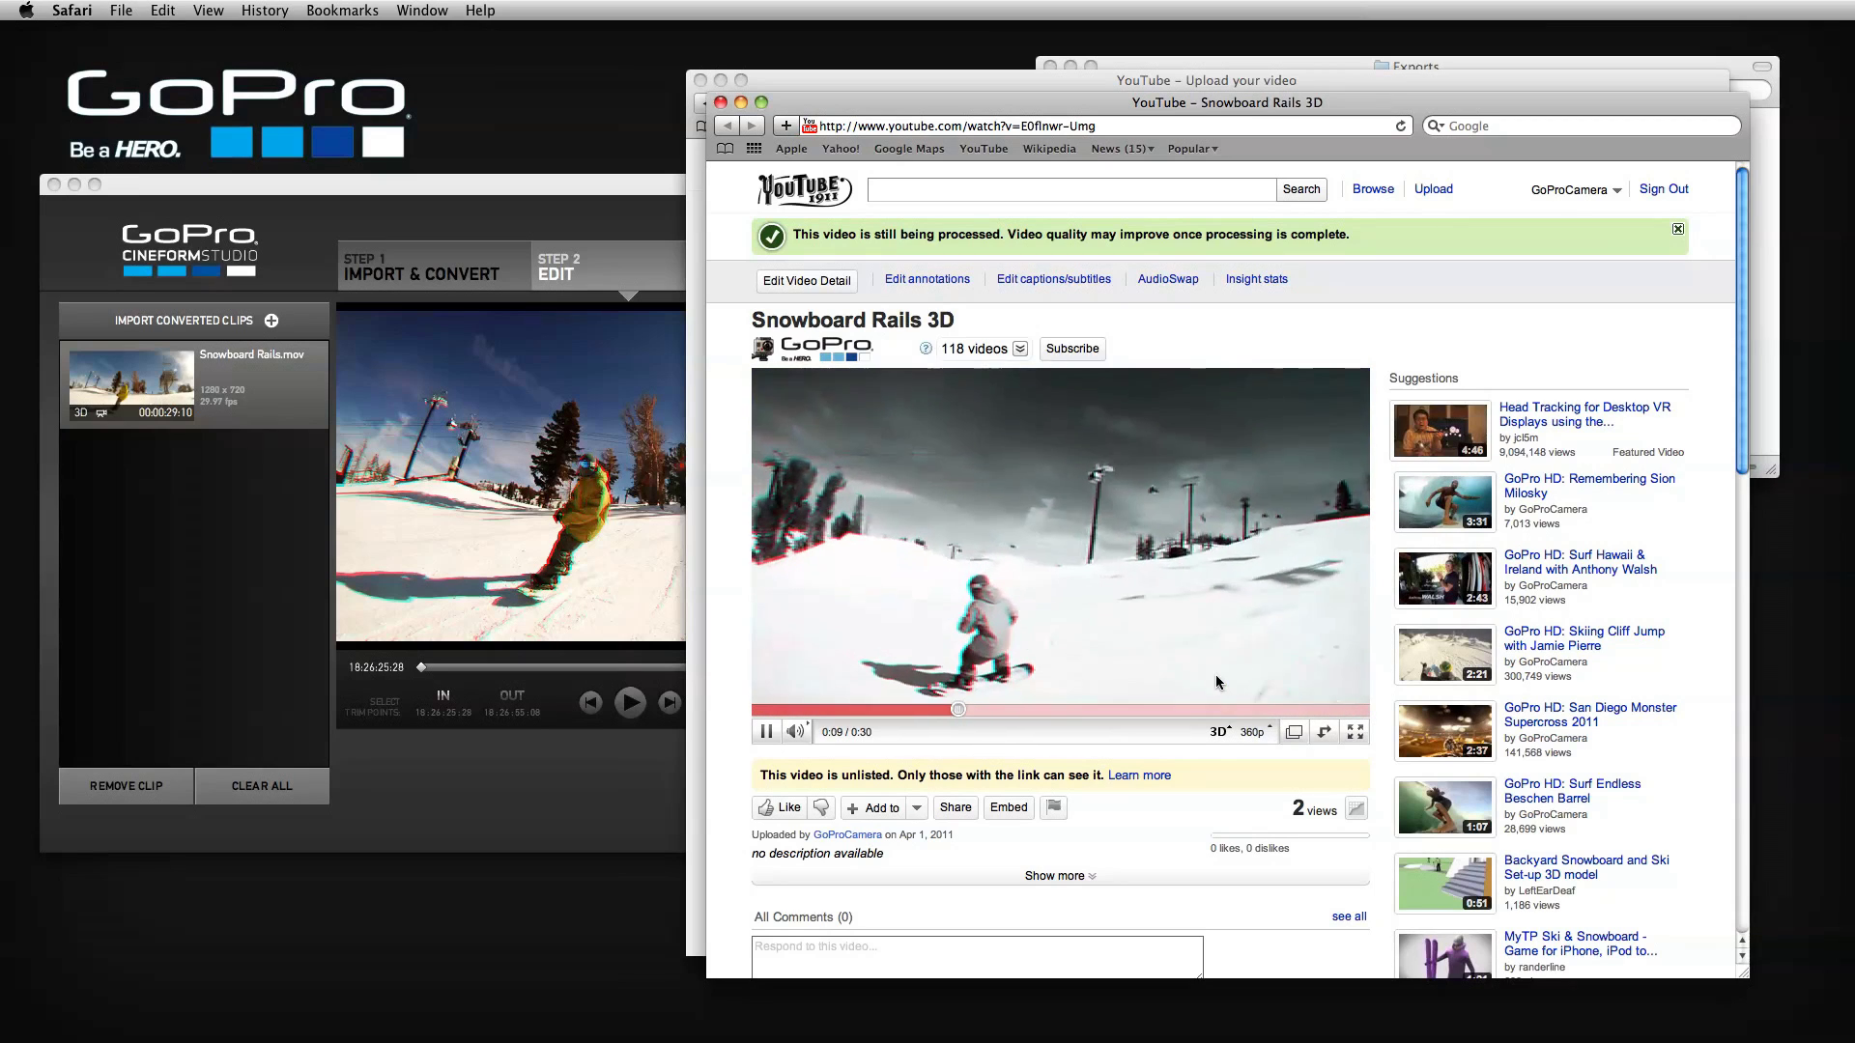
- Set the 3D viewing device to Side by side, confirm it works, and reopen its options
click(1217, 731)
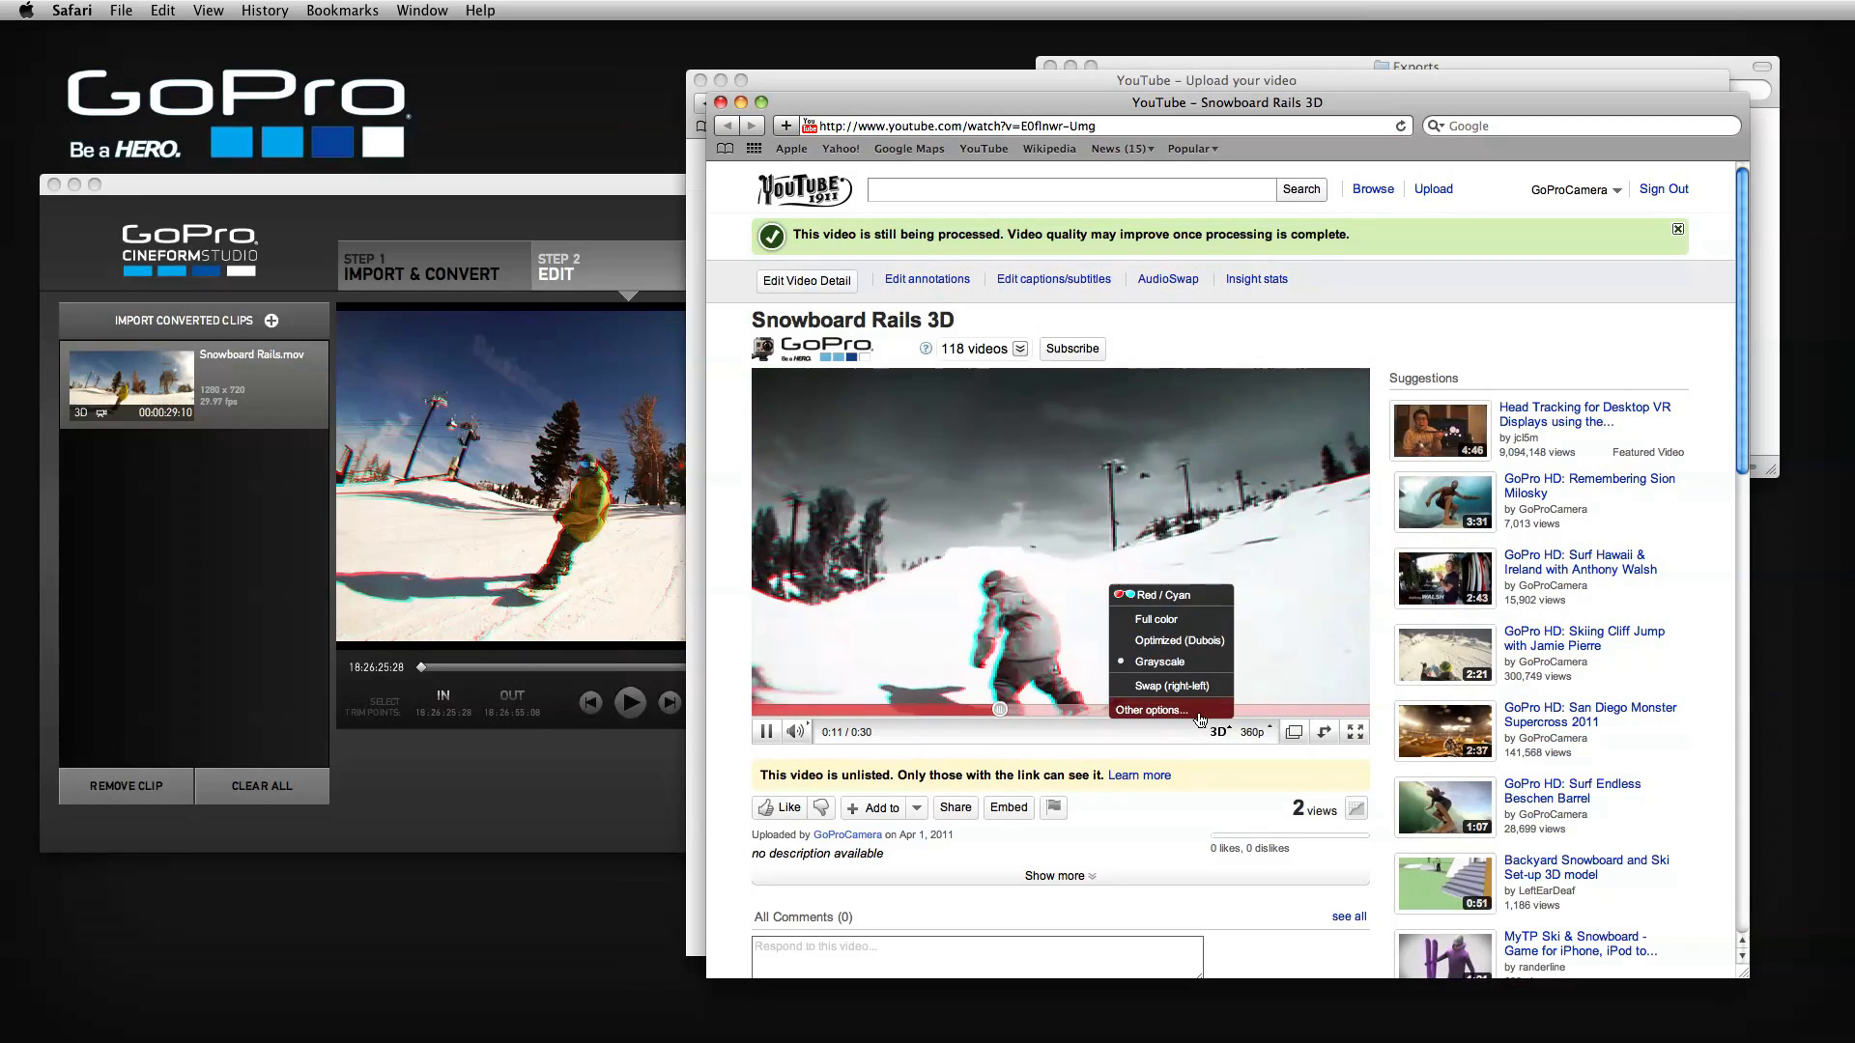
click(1197, 712)
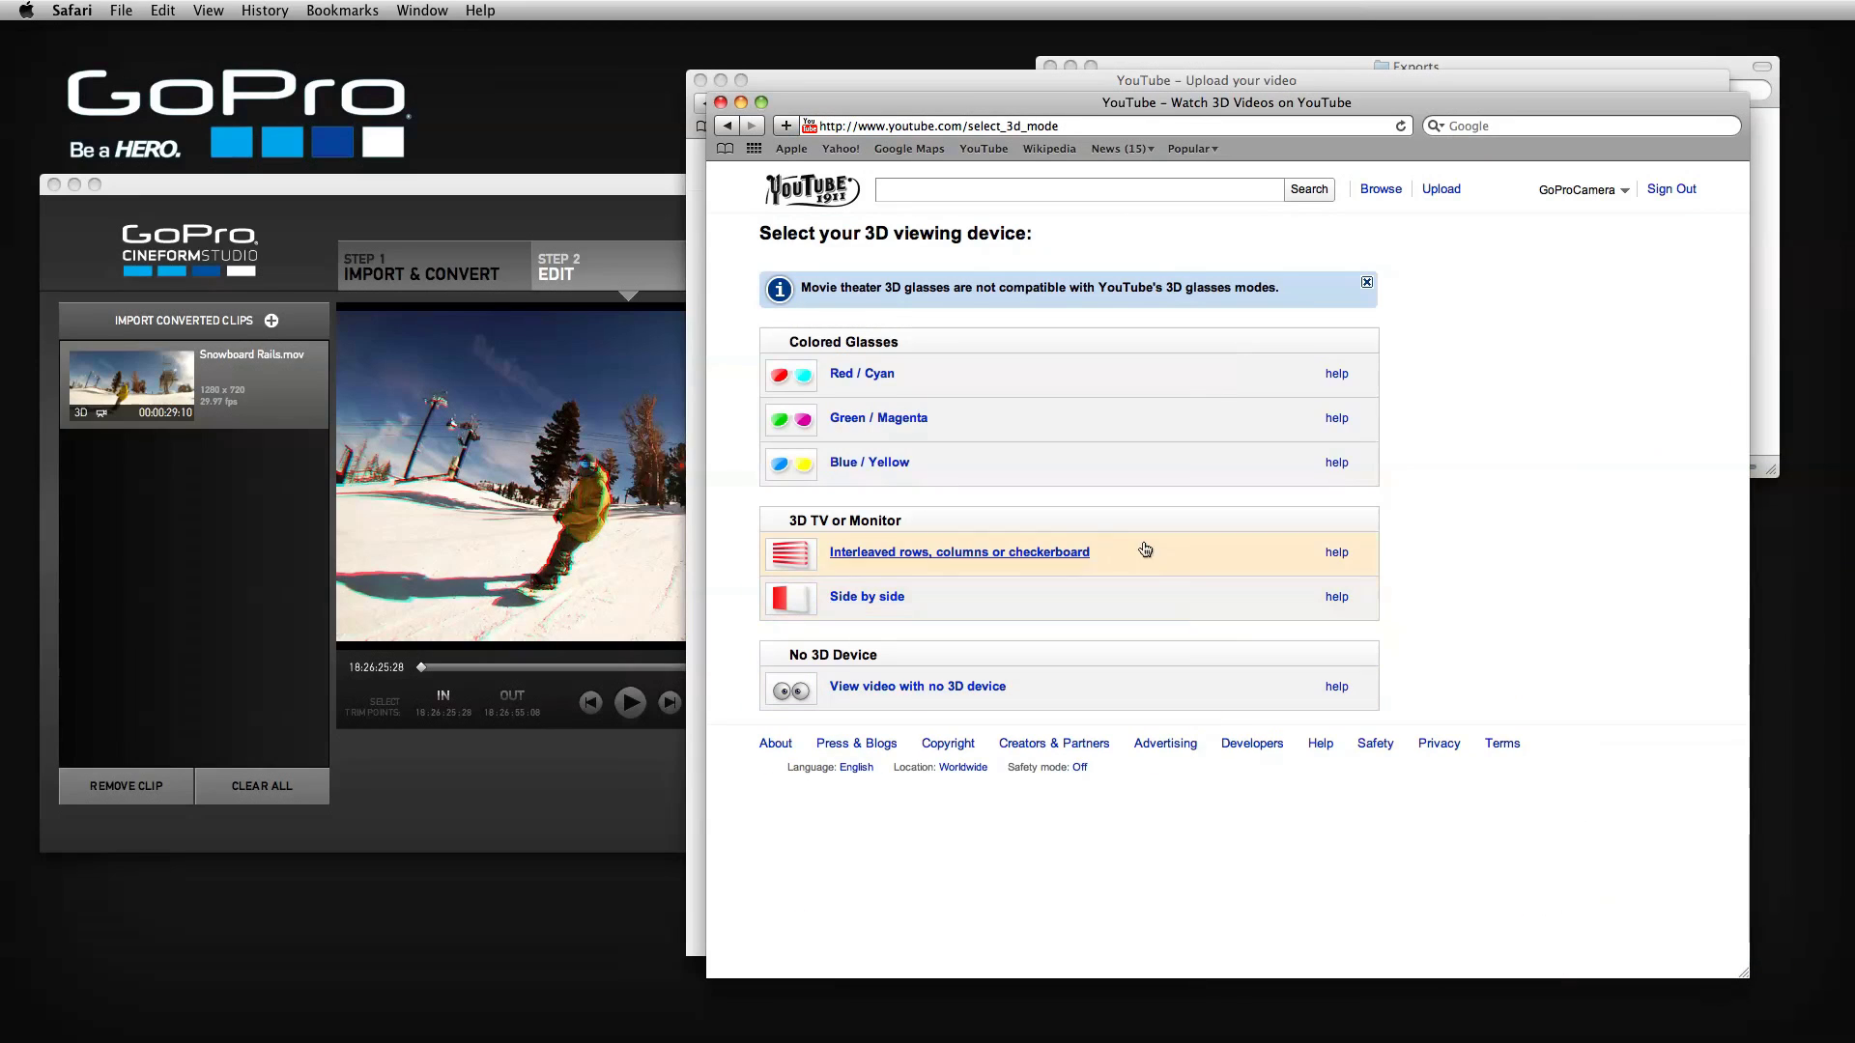
click(872, 599)
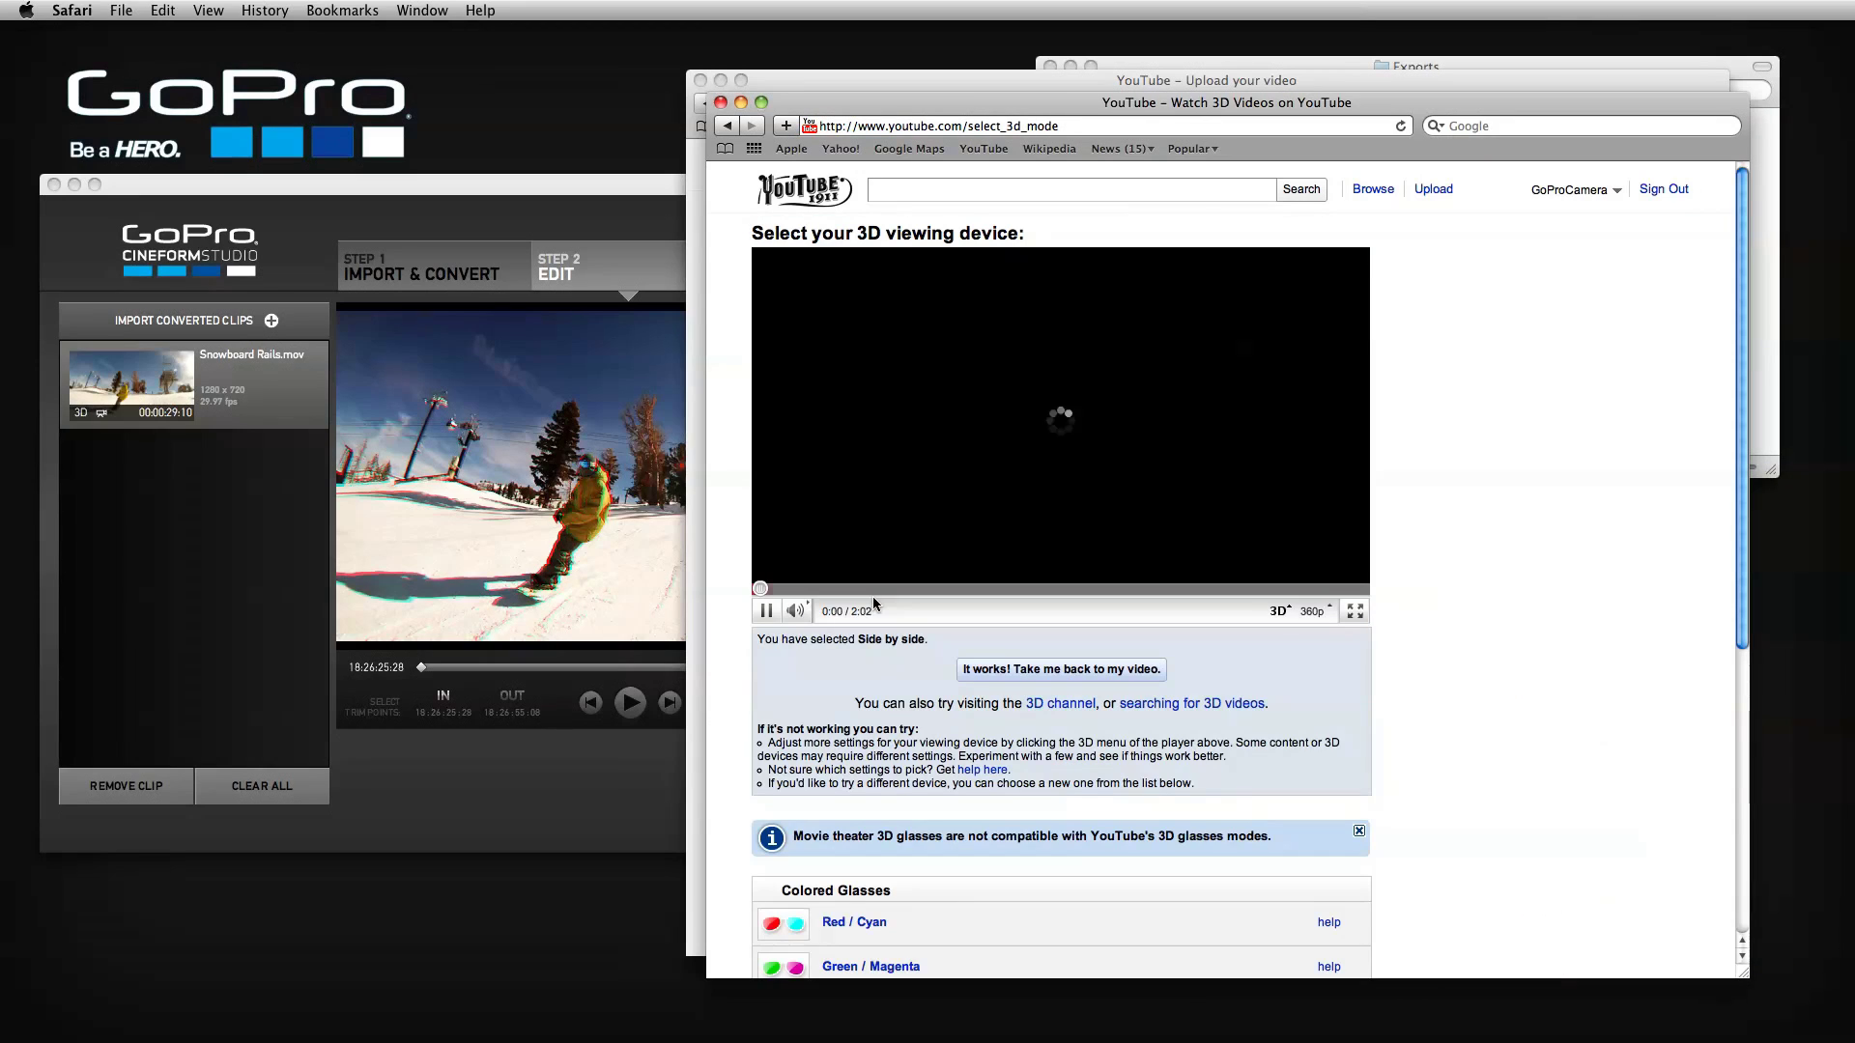
click(1044, 669)
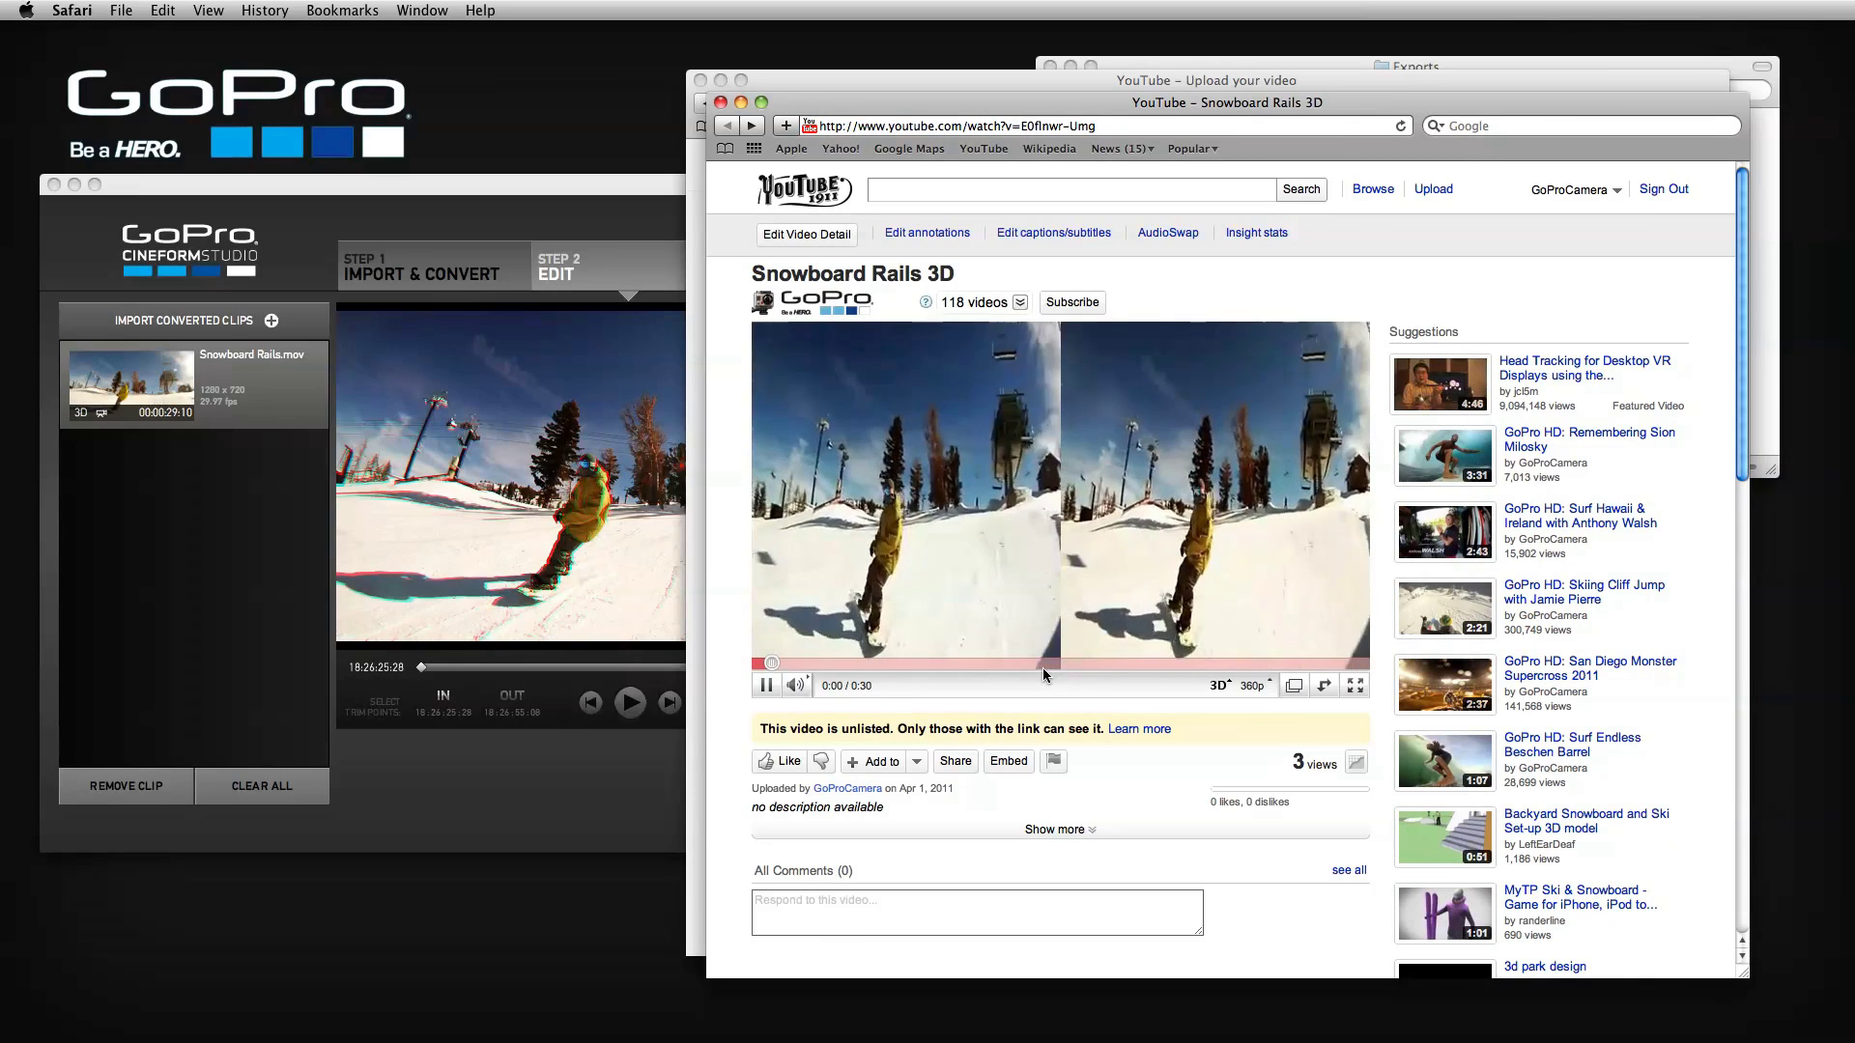
click(1229, 694)
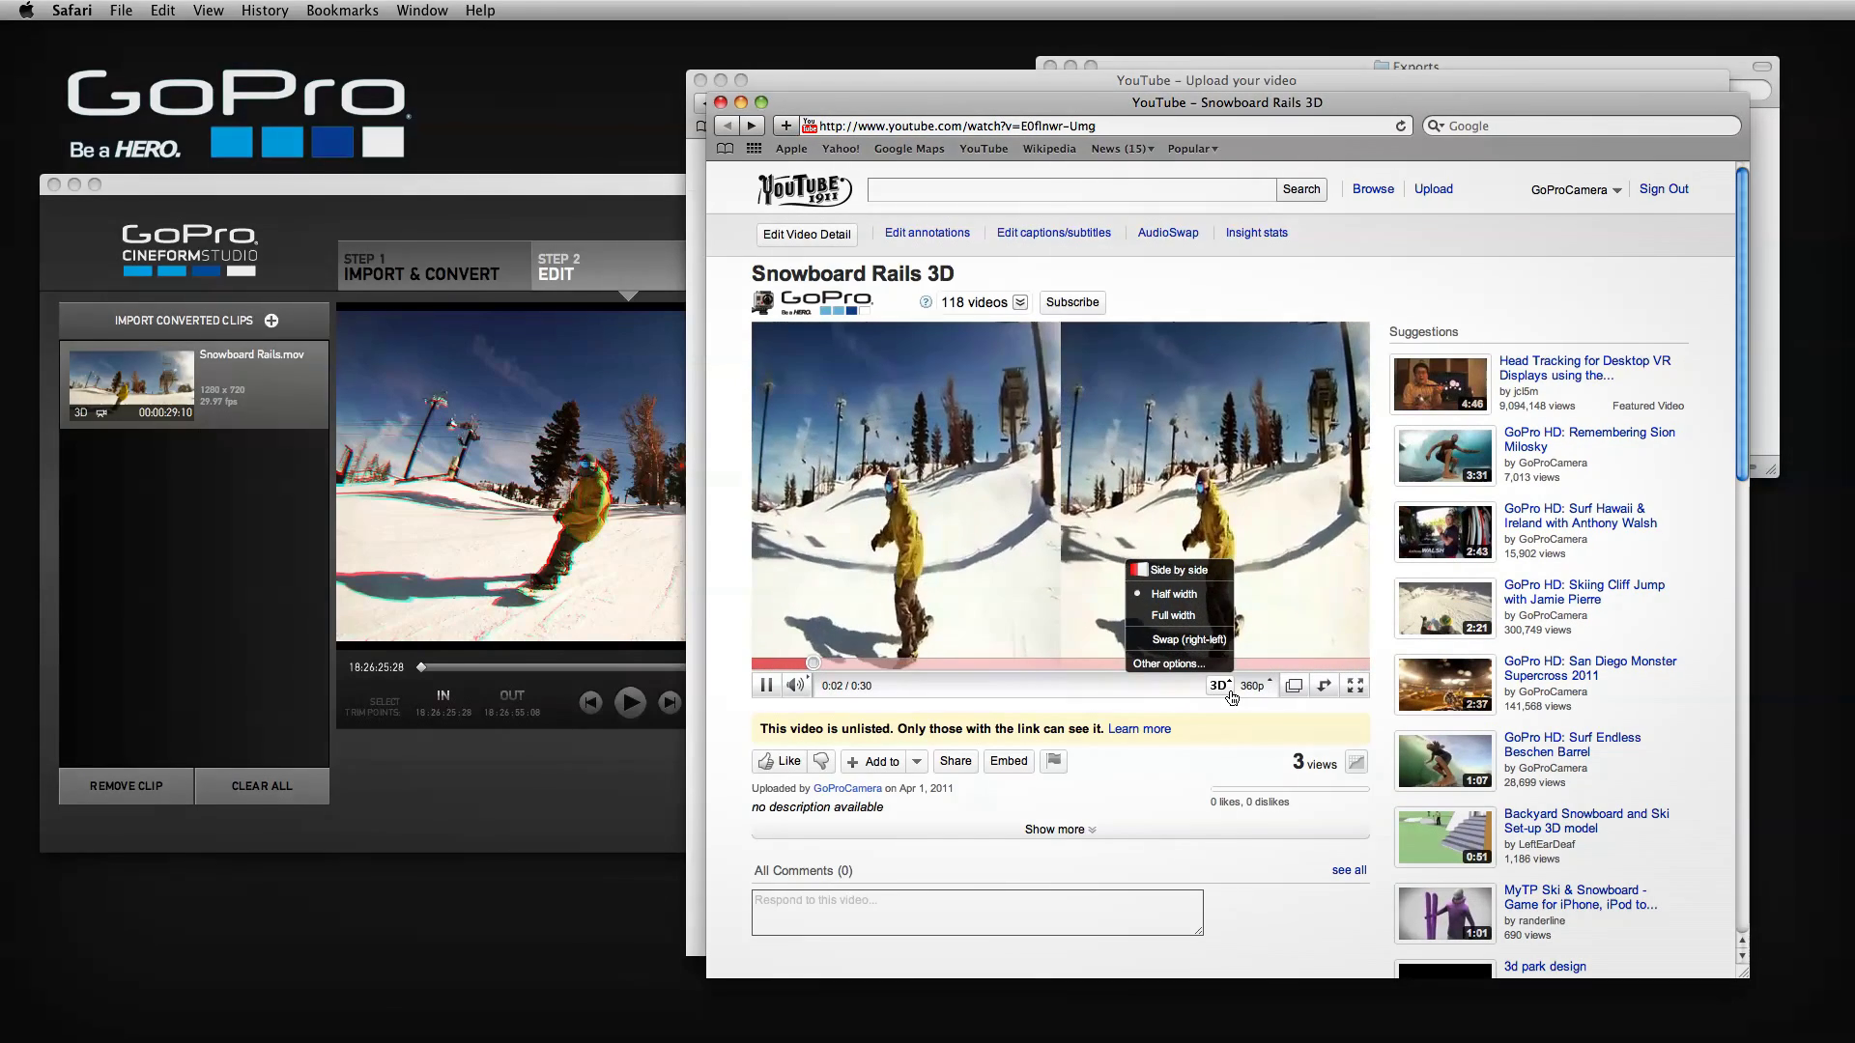